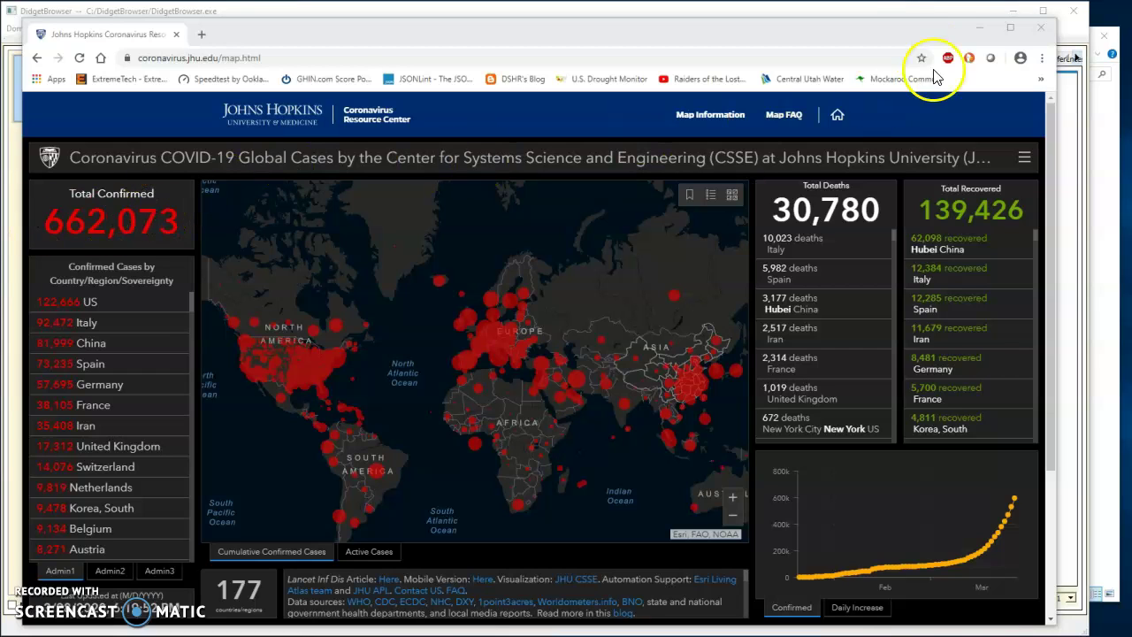
# Step: Create a table from the existing us-counties definition by importing us-counties.csv from the Sample Data folder
pyautogui.click(980, 38)
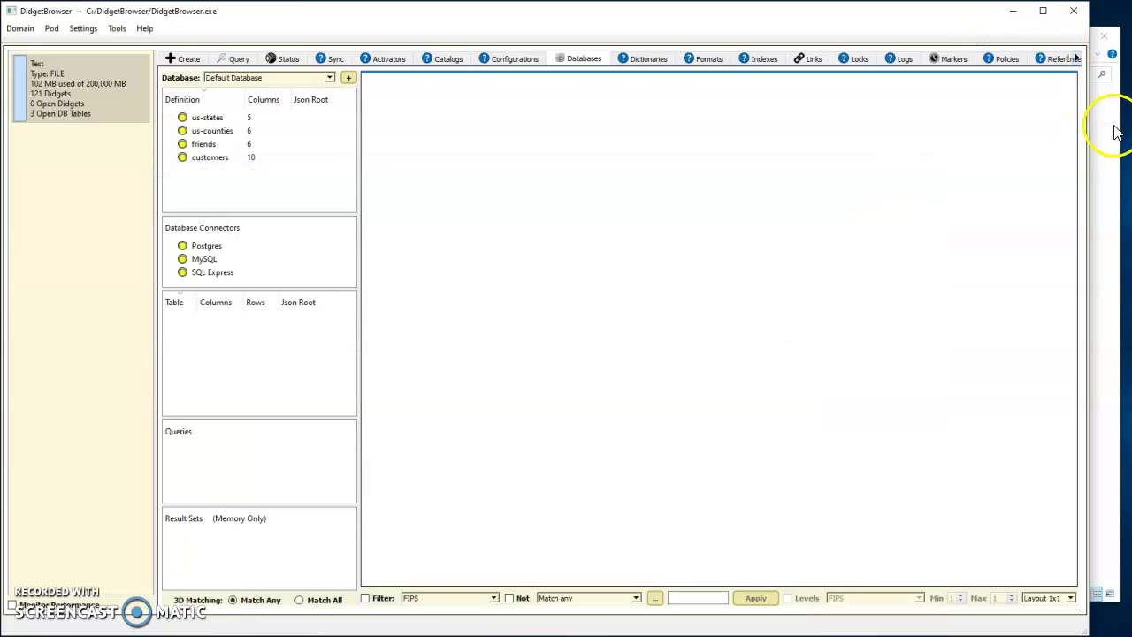
pyautogui.click(1110, 125)
pyautogui.click(586, 143)
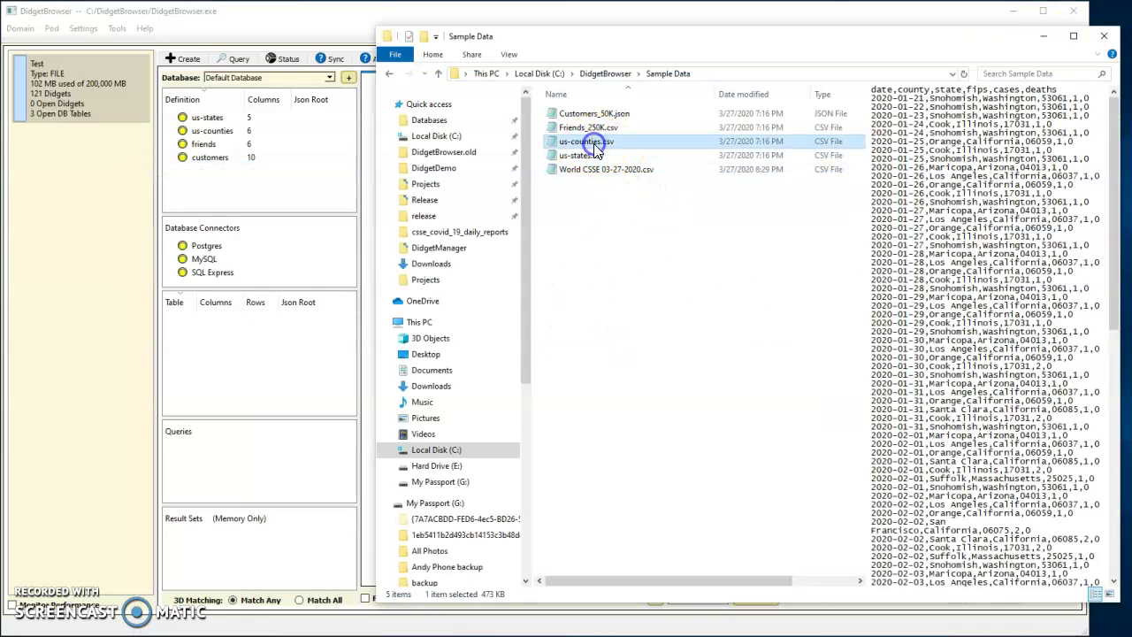
pyautogui.moveTo(594, 150); pyautogui.dragTo(210, 131)
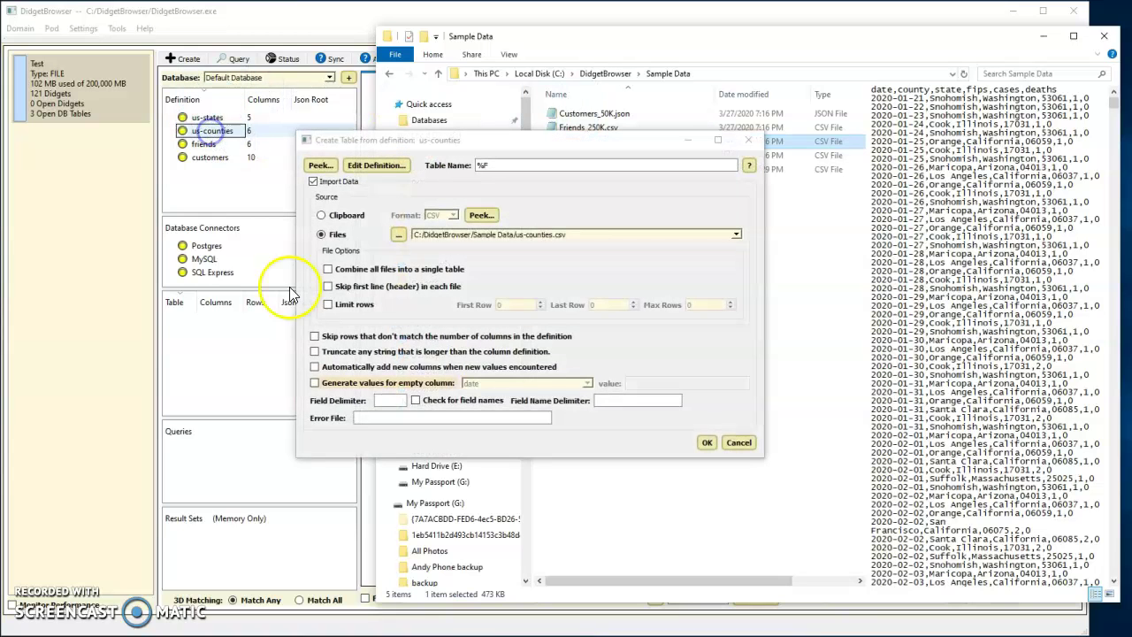
pyautogui.click(707, 443)
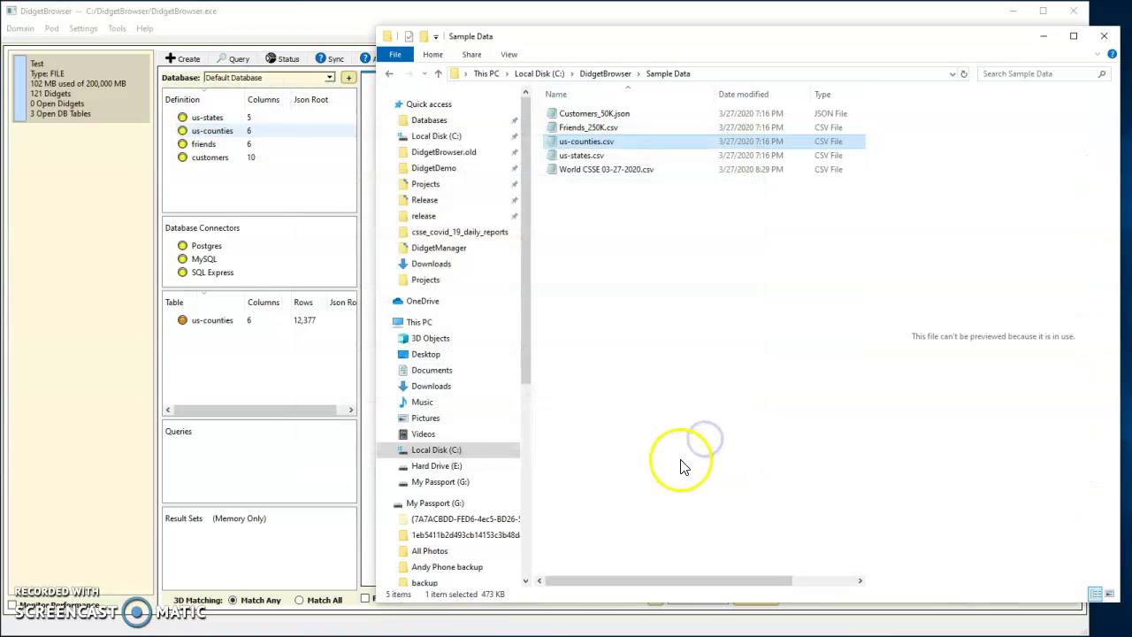
# Step: Open the us-counties table and sort its rows by date, newest first
pyautogui.click(220, 322)
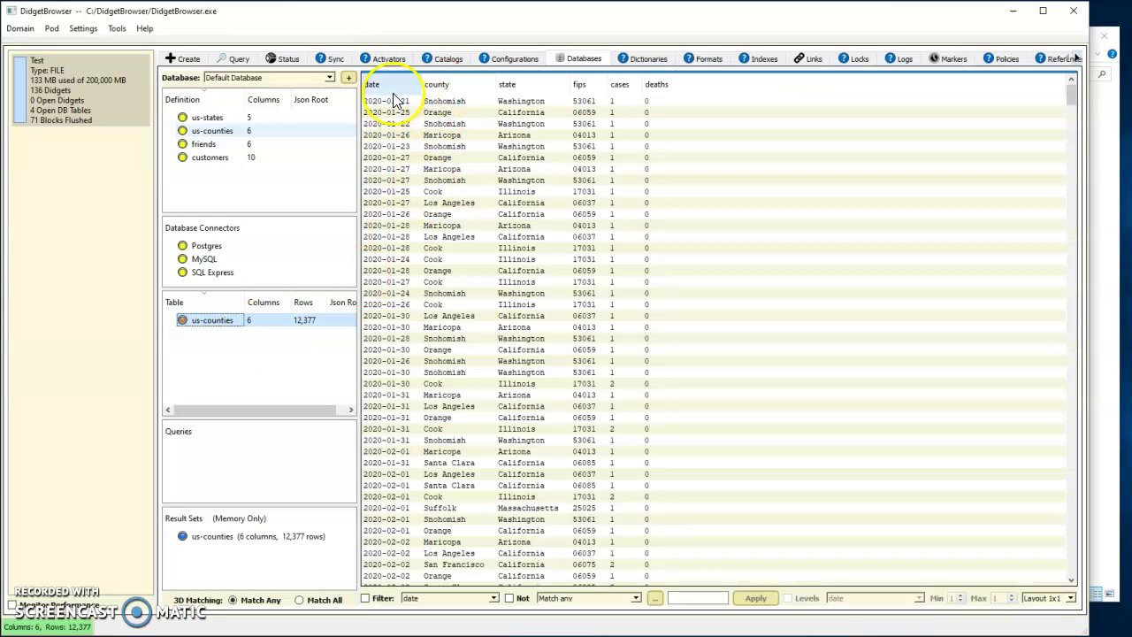
pyautogui.click(393, 86)
pyautogui.click(394, 84)
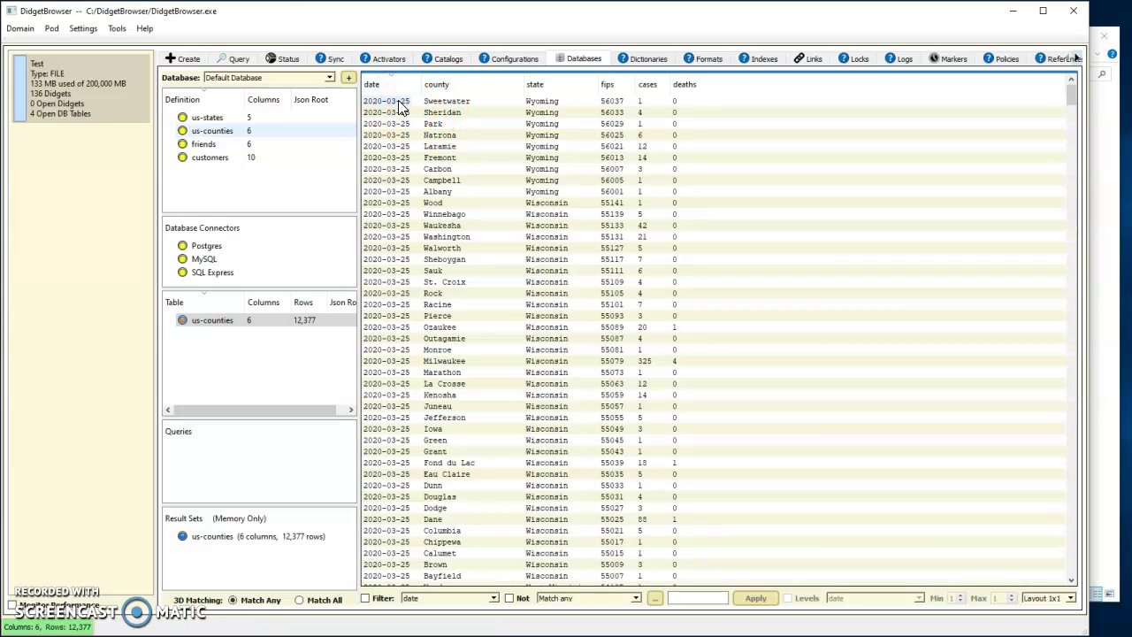
# Step: Drill down to the rows dated 2020-03-25 and, through the state column's values, to California's rows
pyautogui.doubleClick(399, 106)
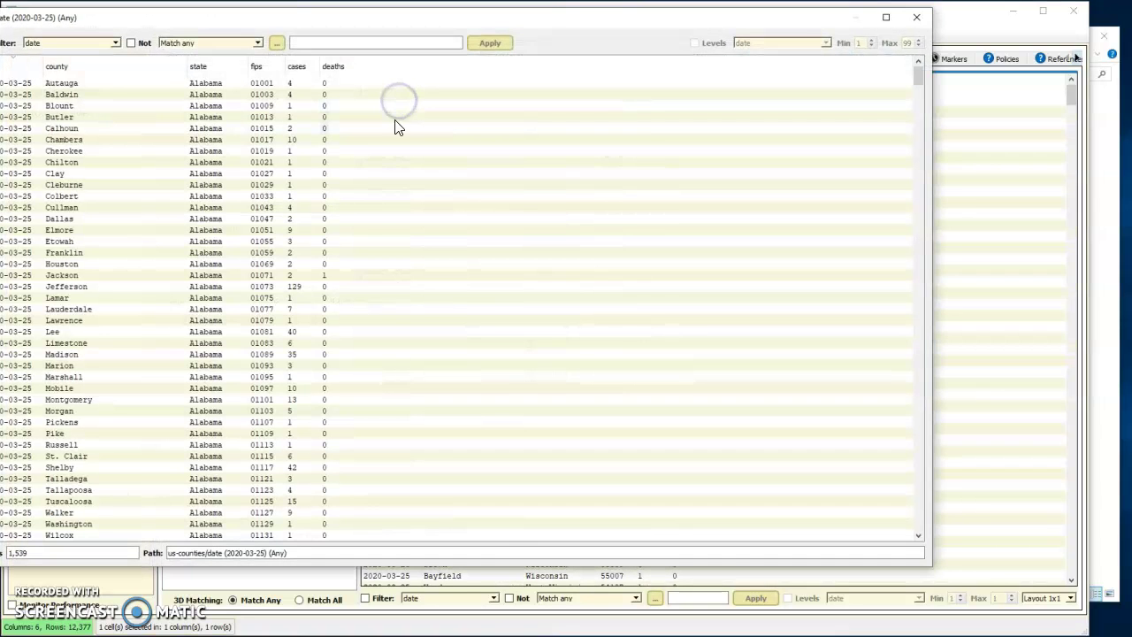
pyautogui.moveTo(320, 18); pyautogui.dragTo(374, 21)
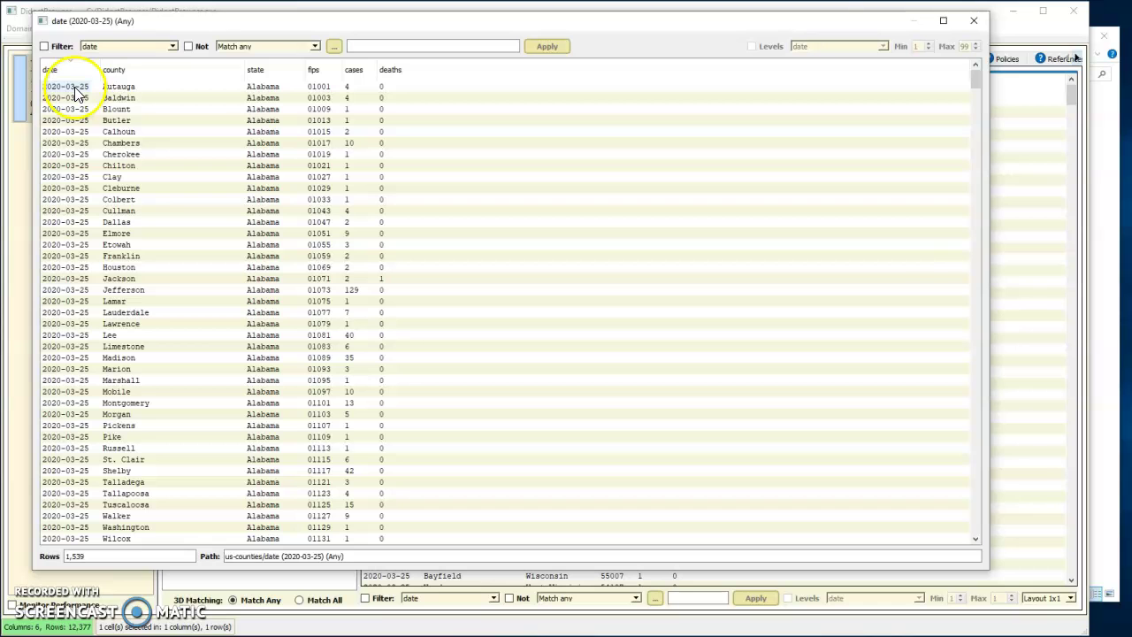
pyautogui.rightClick(278, 64)
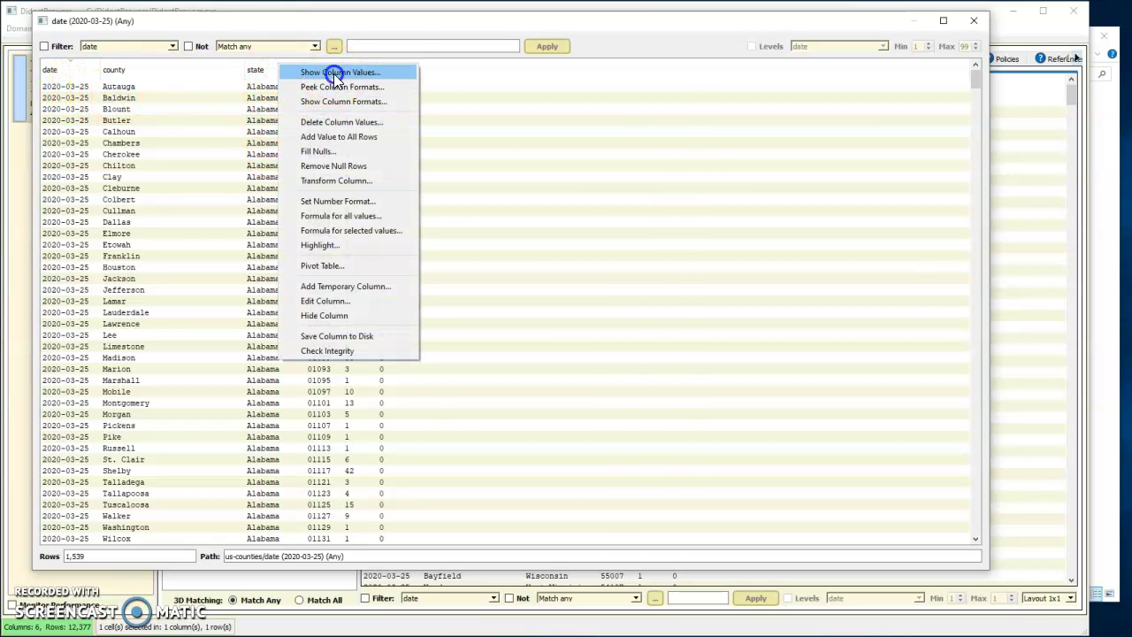
pyautogui.click(333, 73)
pyautogui.click(437, 196)
pyautogui.doubleClick(425, 264)
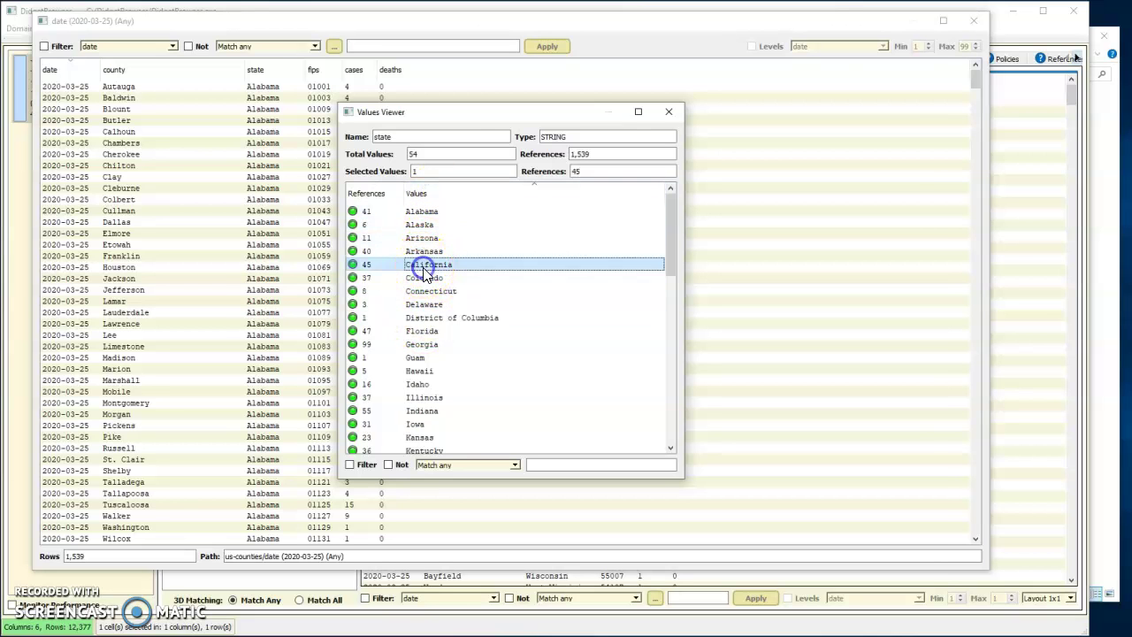
pyautogui.moveTo(285, 35); pyautogui.dragTo(318, 33)
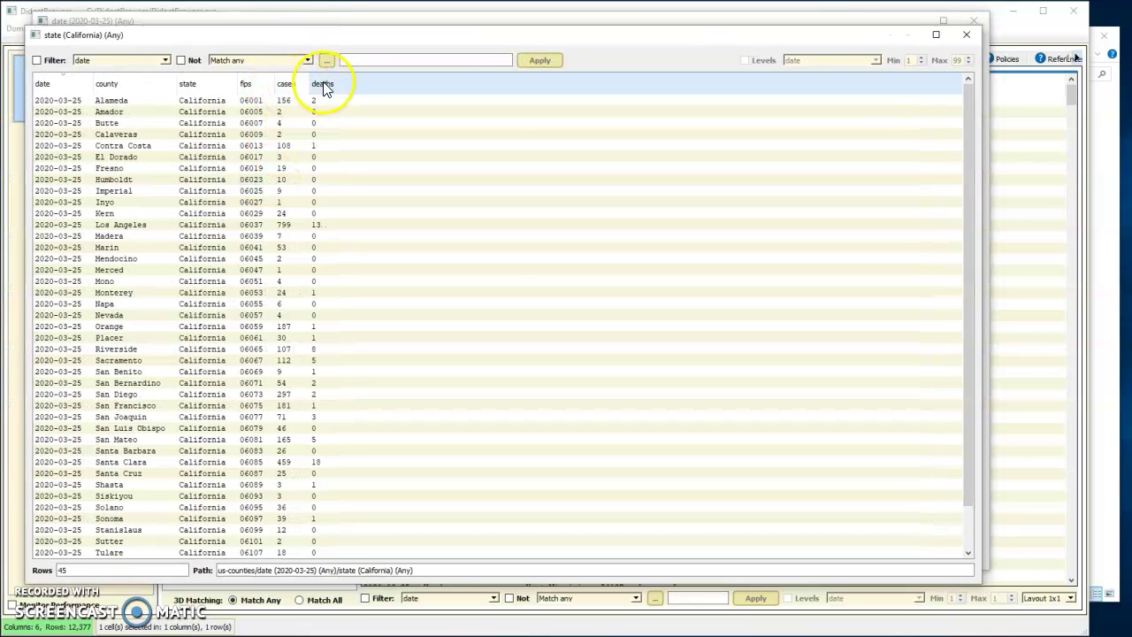
# Step: Sort California's counties by cases and chart the five highest case values
pyautogui.click(287, 85)
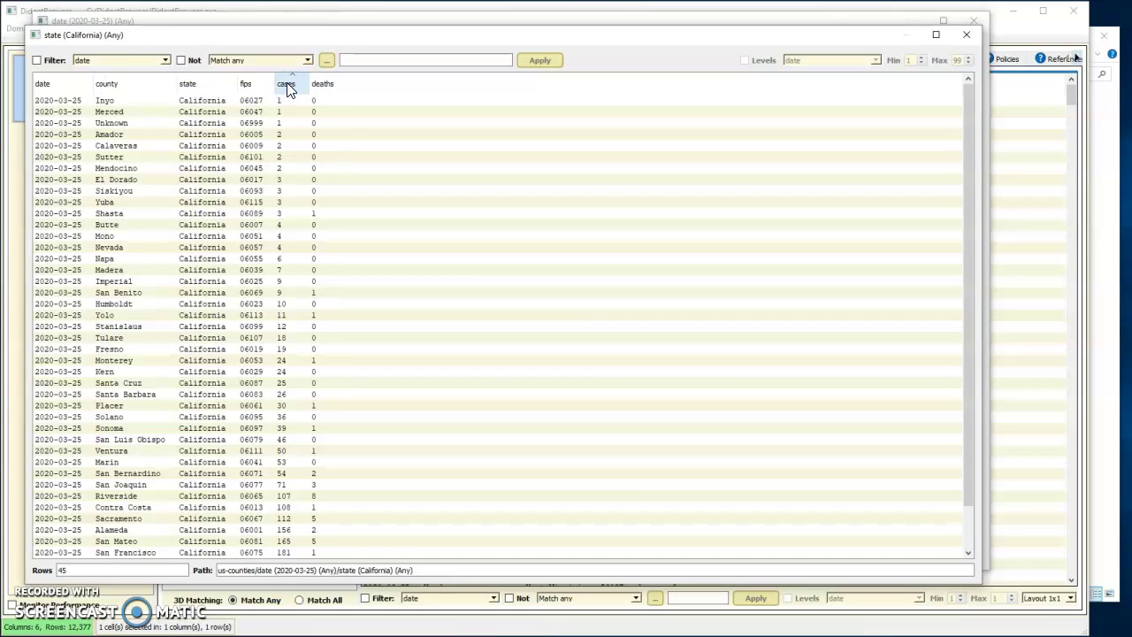
pyautogui.moveTo(964, 121); pyautogui.dragTo(965, 276)
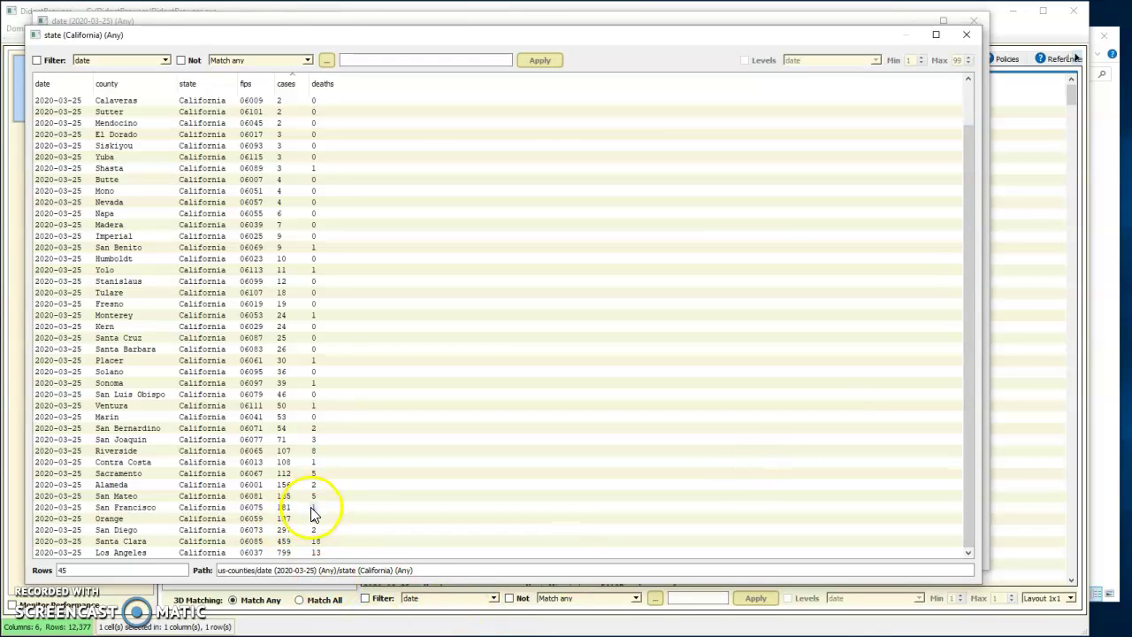
pyautogui.click(283, 507)
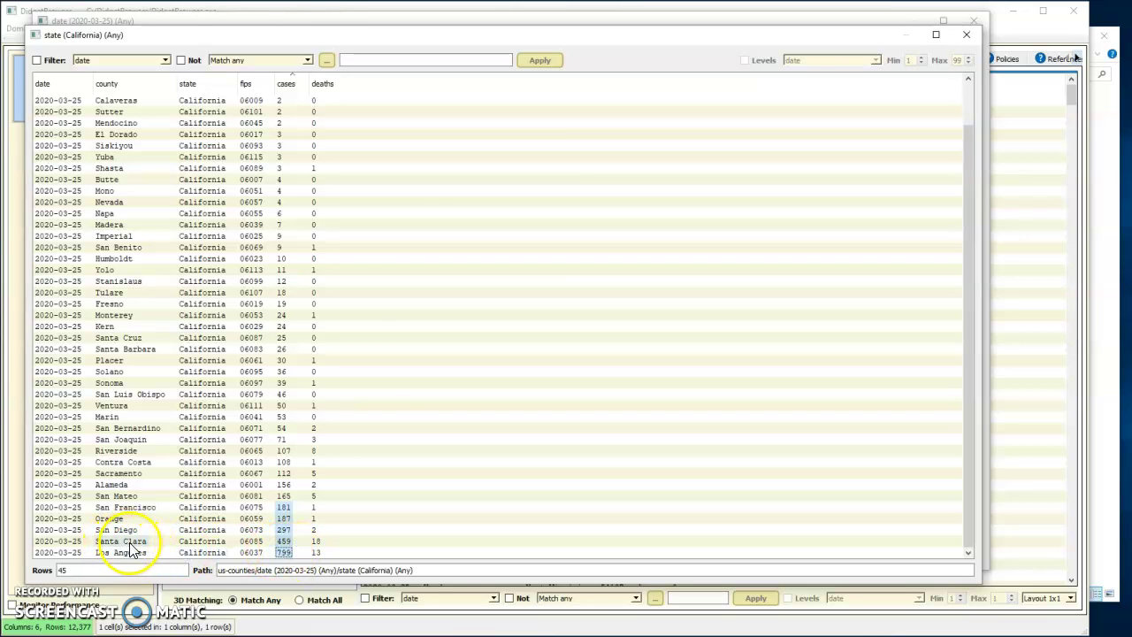
pyautogui.click(283, 530)
pyautogui.rightClick(284, 536)
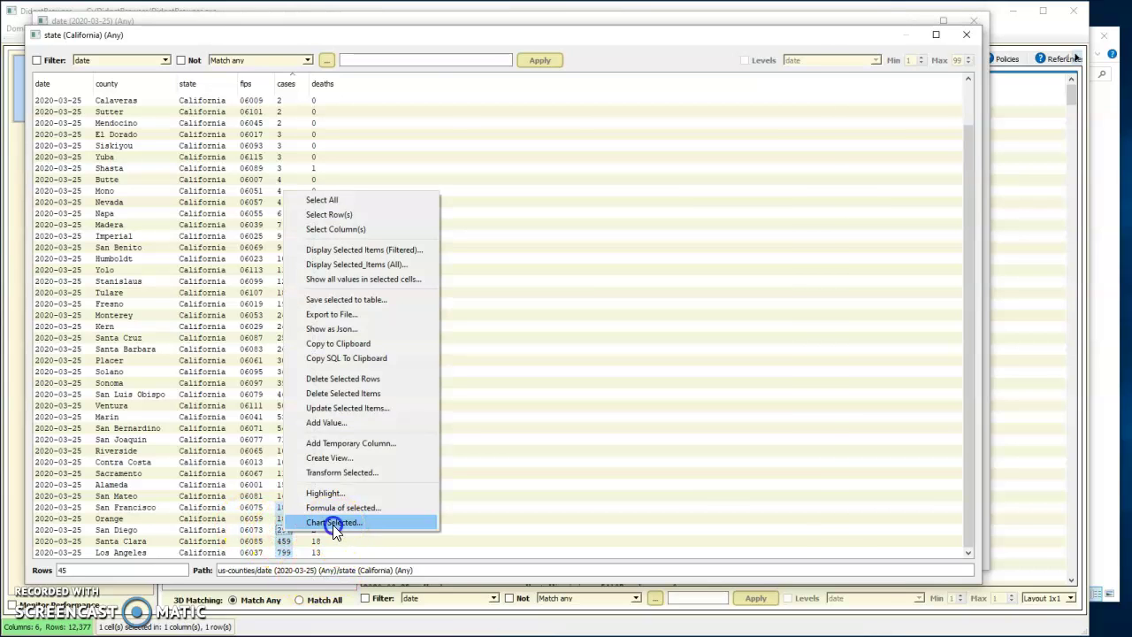
pyautogui.click(332, 525)
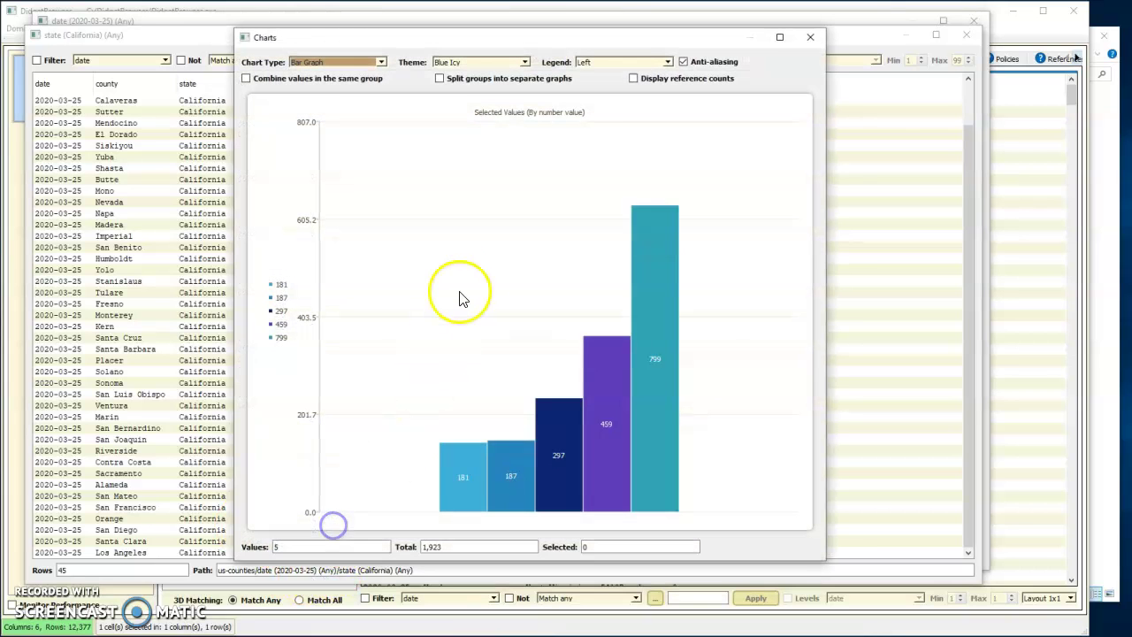
# Step: Display the selected case values as a Line Chart, and close the chart and all drill-down windows
pyautogui.click(381, 62)
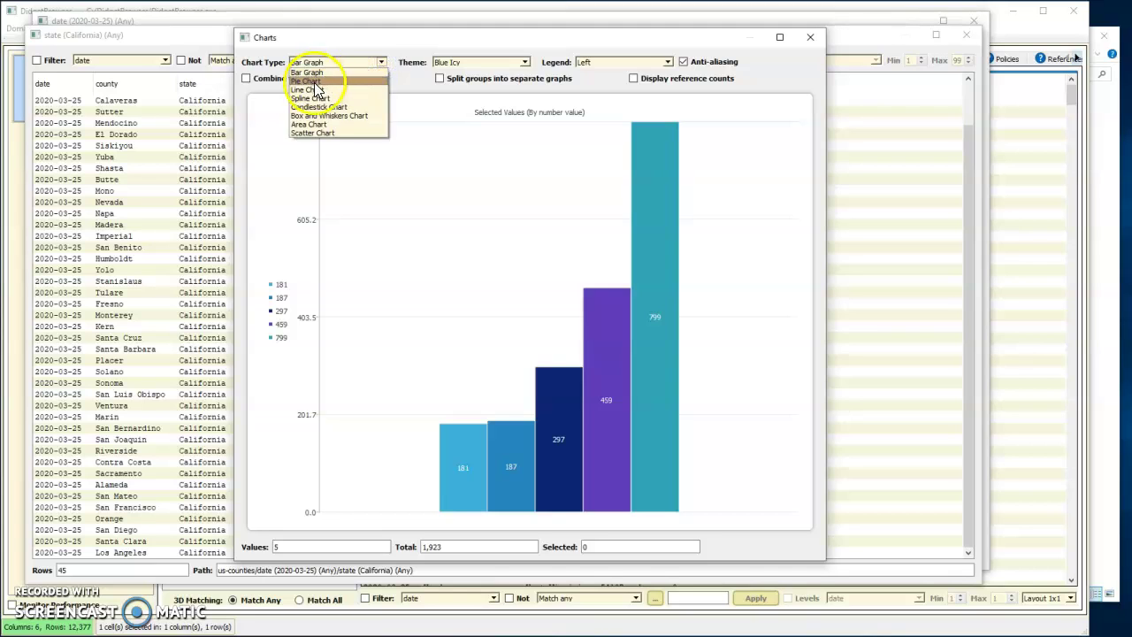
pyautogui.click(314, 89)
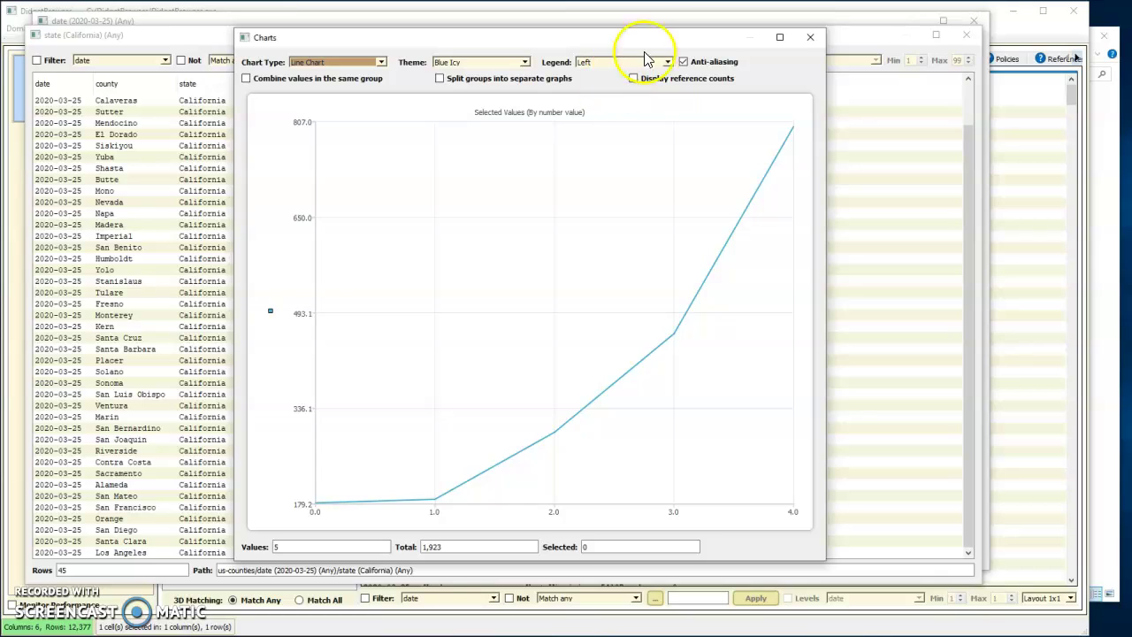
pyautogui.click(811, 38)
pyautogui.click(965, 35)
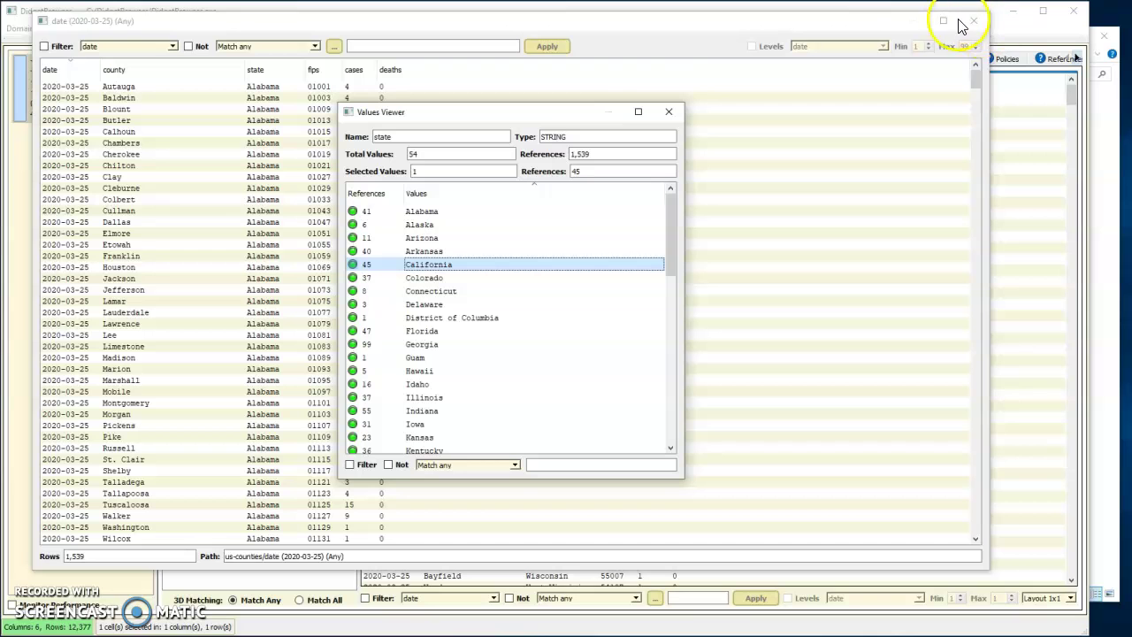
pyautogui.click(669, 111)
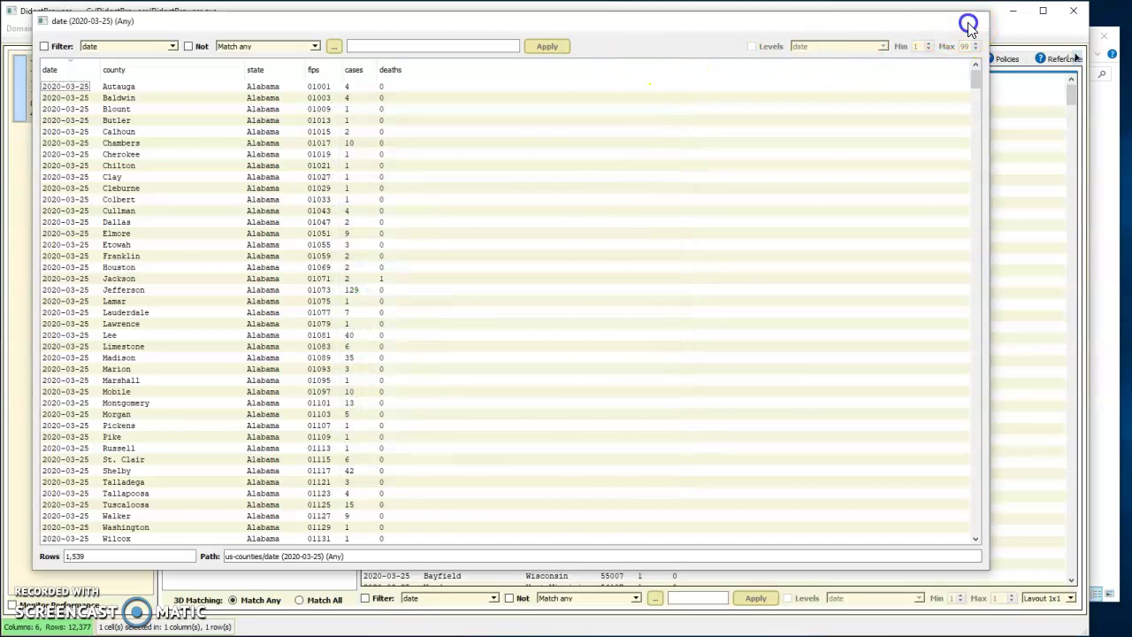
pyautogui.click(973, 20)
# Step: Create a table definition from World CSSE 03-27-2020.csv, using the CSV first line as the definition template
pyautogui.click(1101, 133)
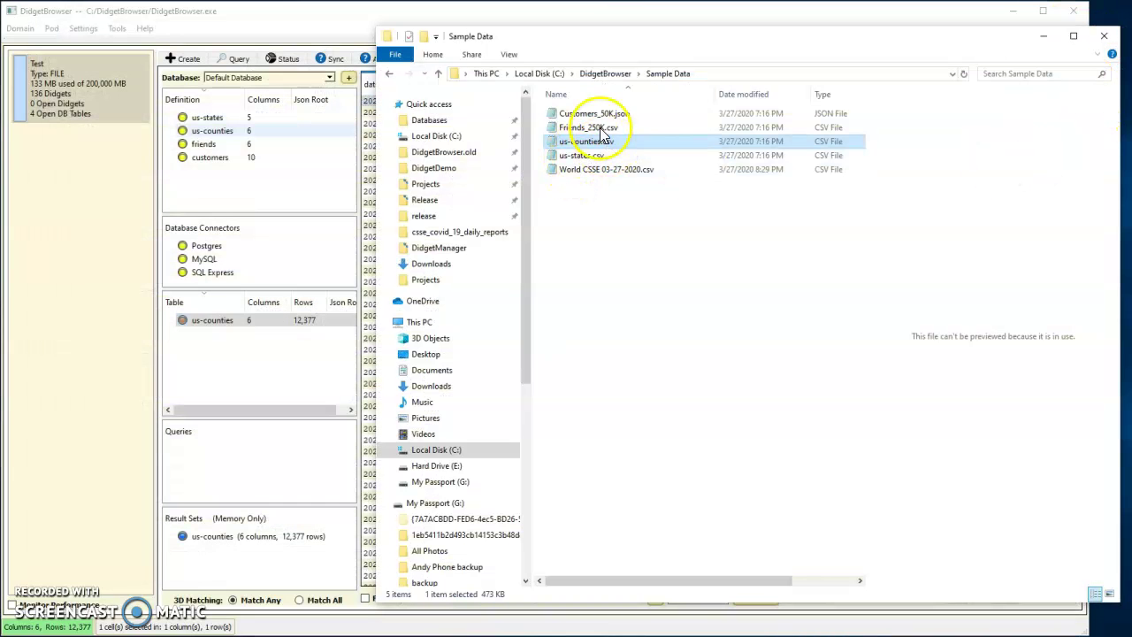
pyautogui.click(595, 172)
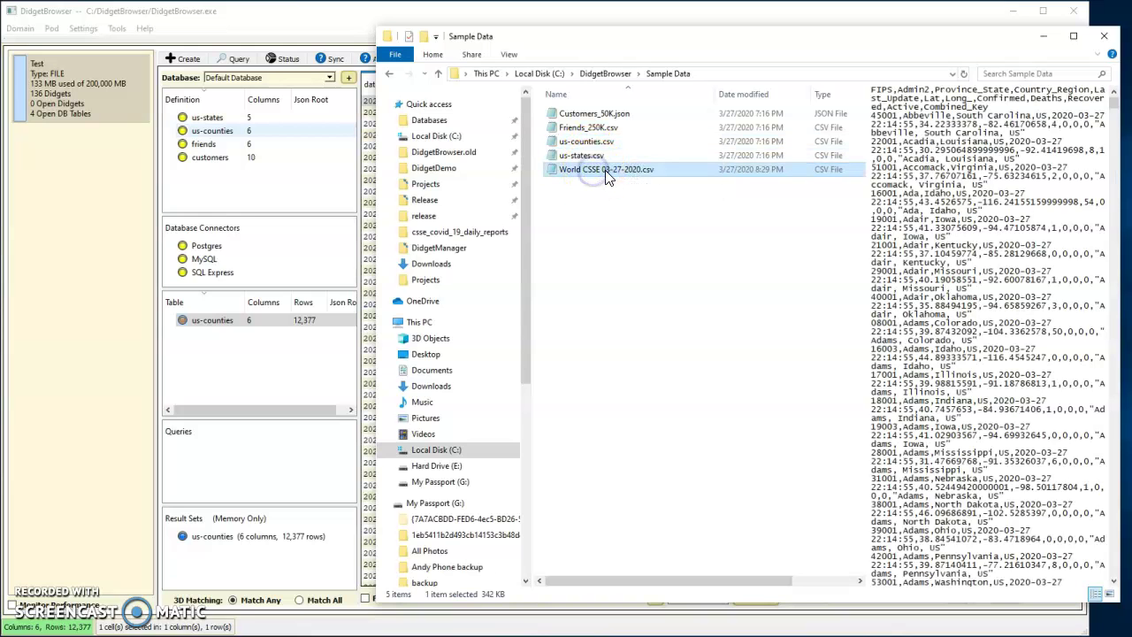
pyautogui.moveTo(586, 174); pyautogui.dragTo(200, 206)
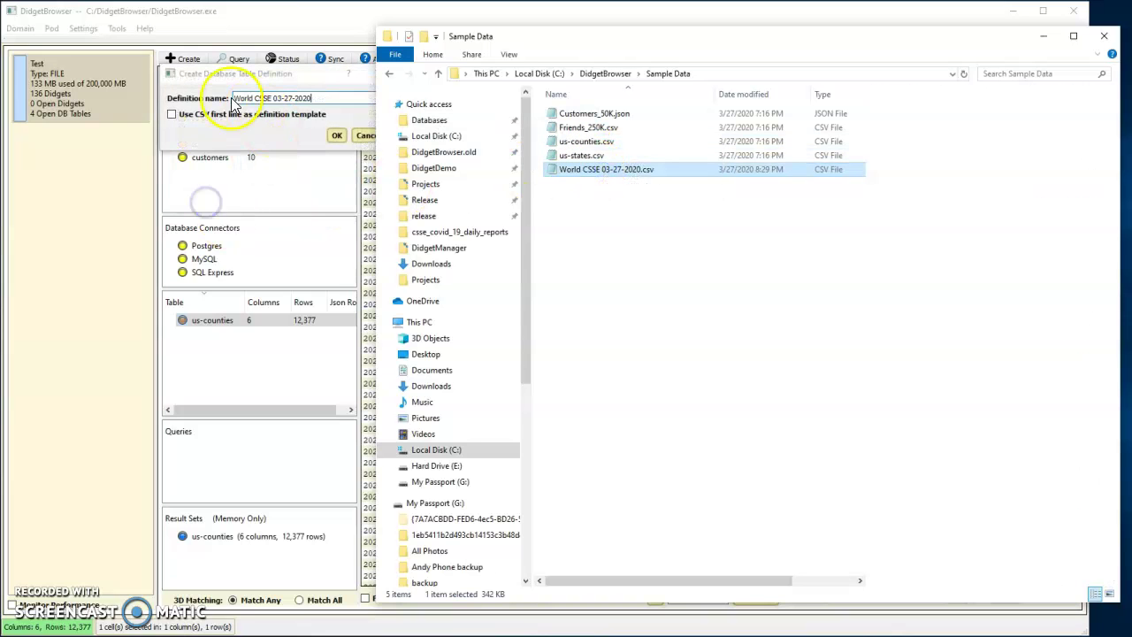
pyautogui.click(171, 115)
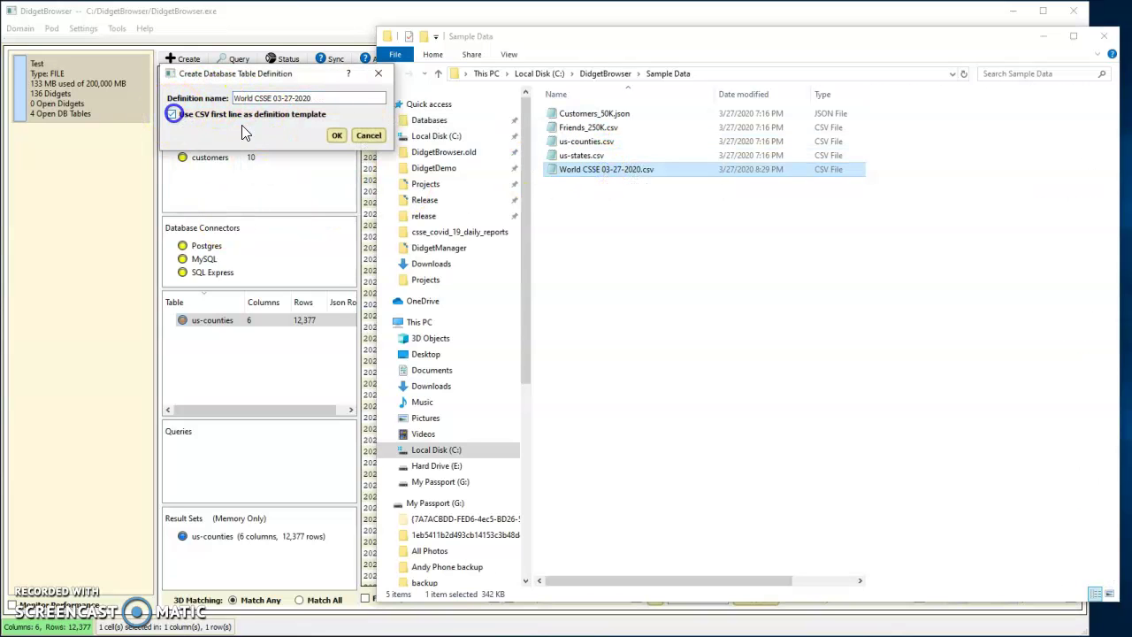
pyautogui.click(335, 135)
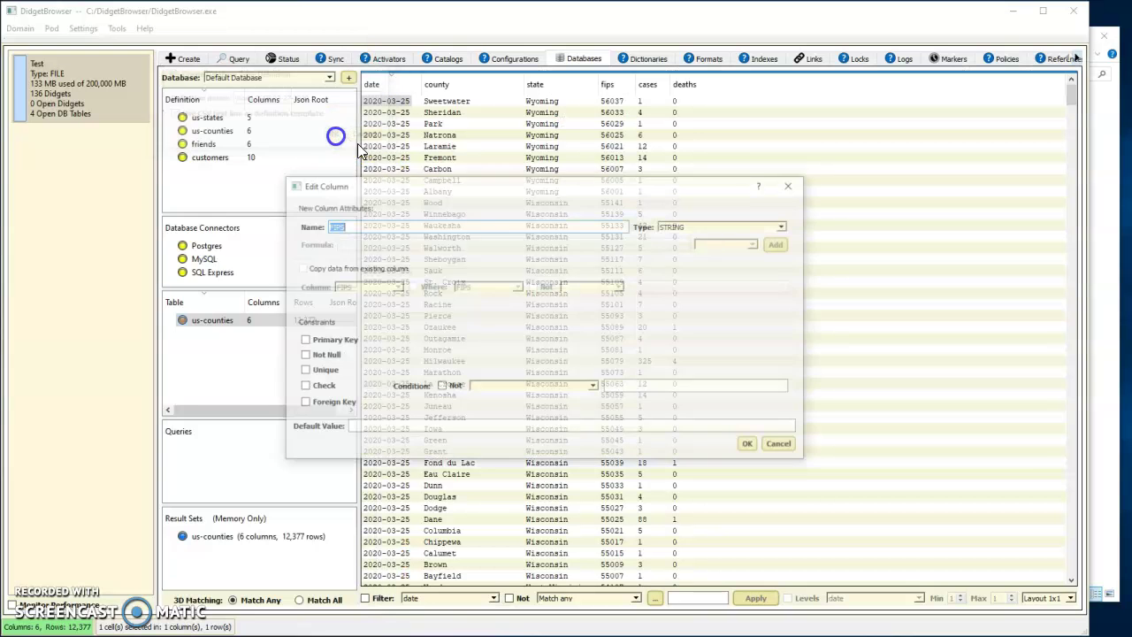
# Step: Accept the columns from FIPS through Confirmed with the STRING type
pyautogui.click(751, 447)
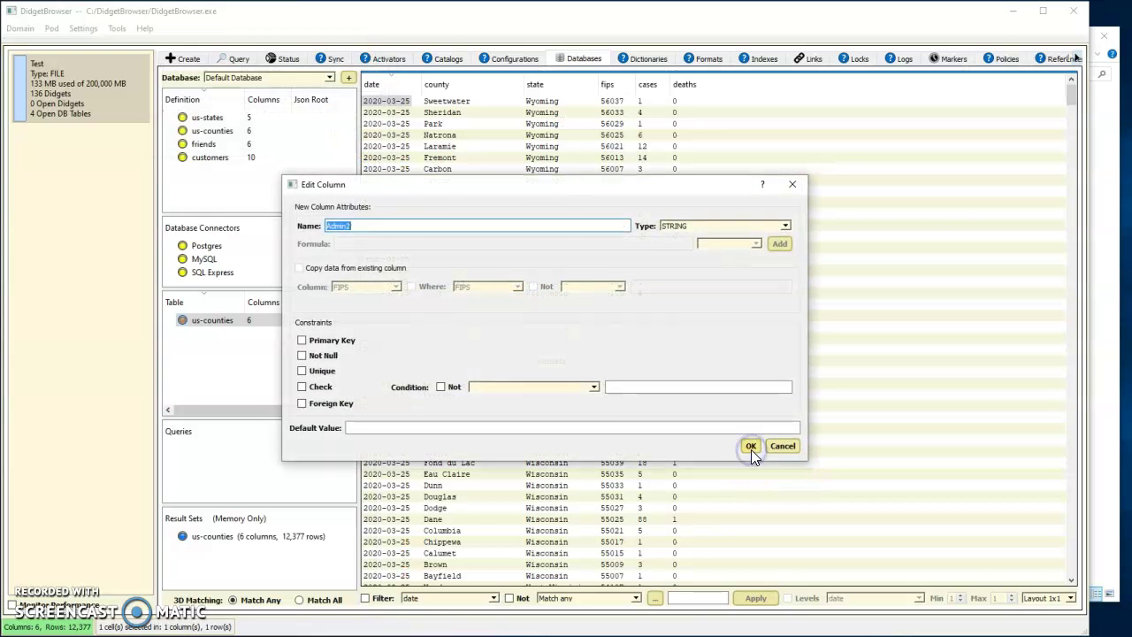
pyautogui.click(751, 447)
pyautogui.click(751, 447)
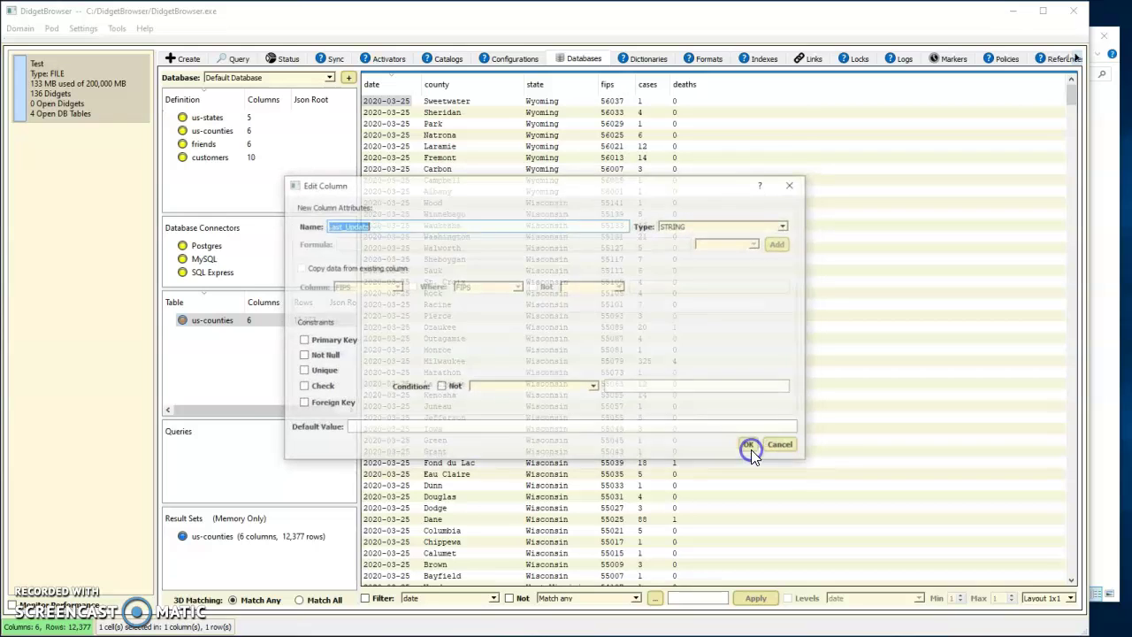
pyautogui.click(751, 447)
pyautogui.click(751, 448)
pyautogui.click(751, 447)
pyautogui.click(751, 447)
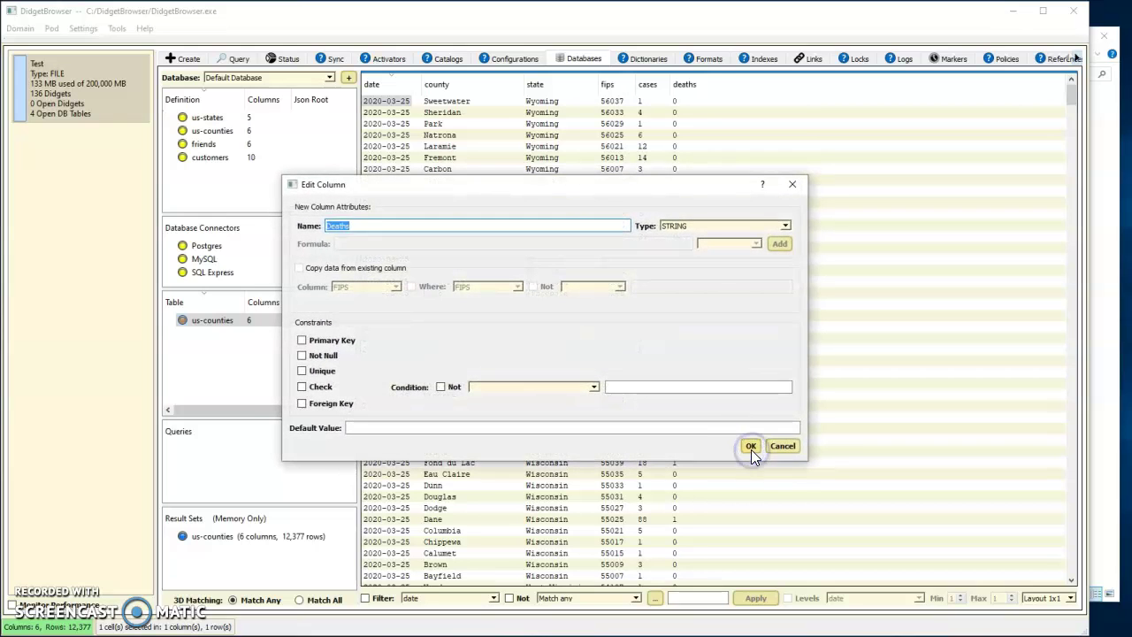
# Step: Set the Deaths, Recovered and Active columns to NUMBER and accept Combined_Key as STRING
pyautogui.click(784, 227)
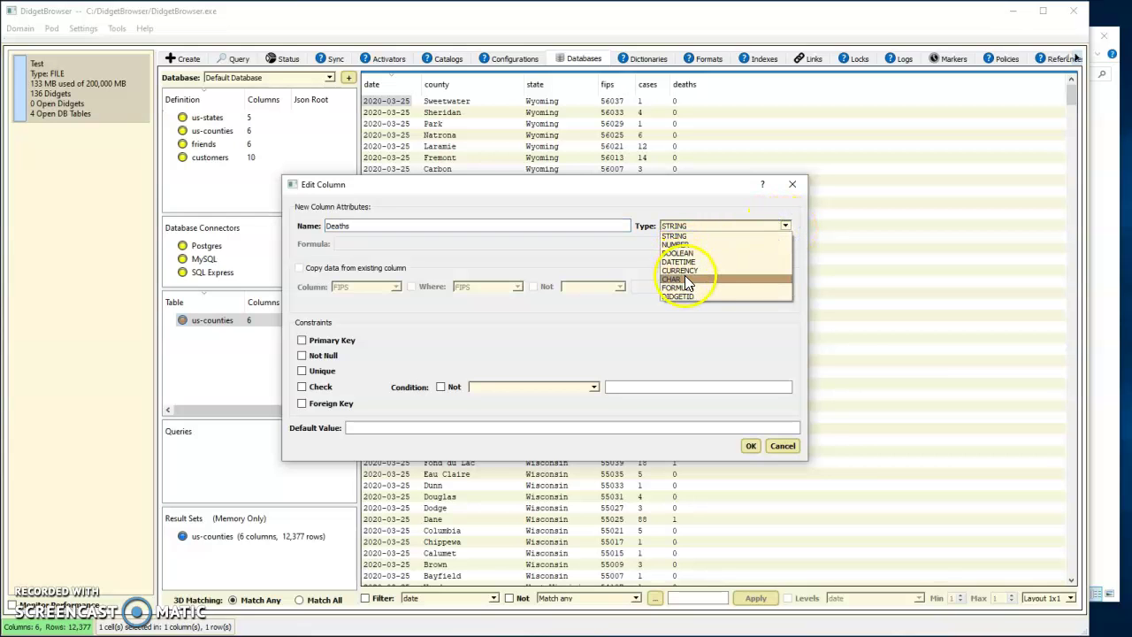
pyautogui.click(679, 245)
pyautogui.click(751, 448)
pyautogui.click(784, 225)
pyautogui.click(685, 246)
pyautogui.click(751, 446)
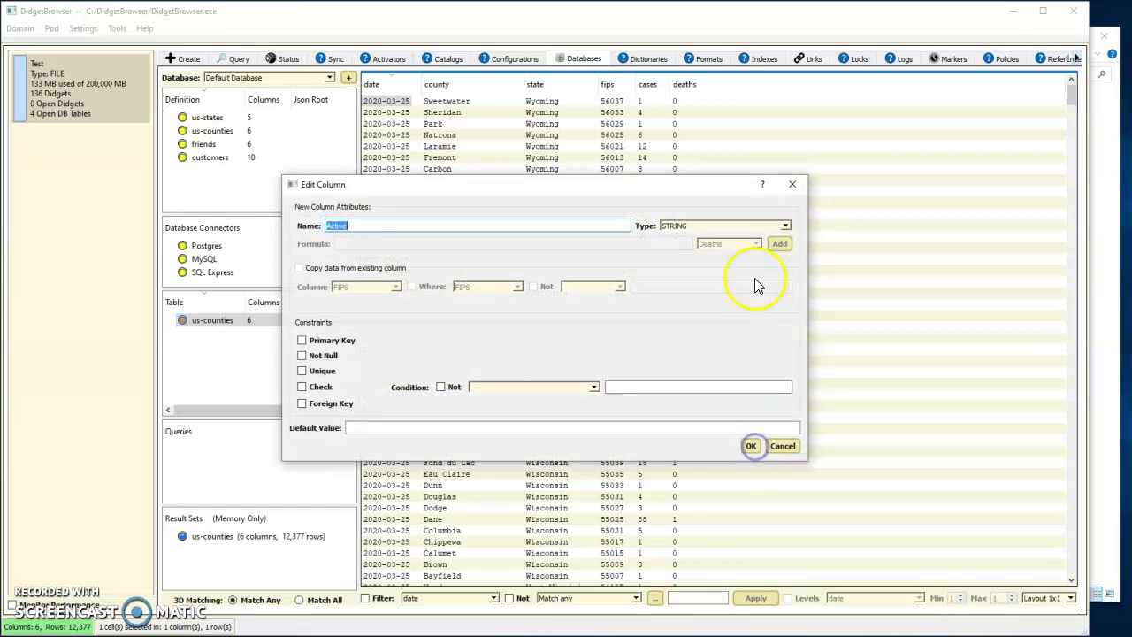
pyautogui.click(785, 226)
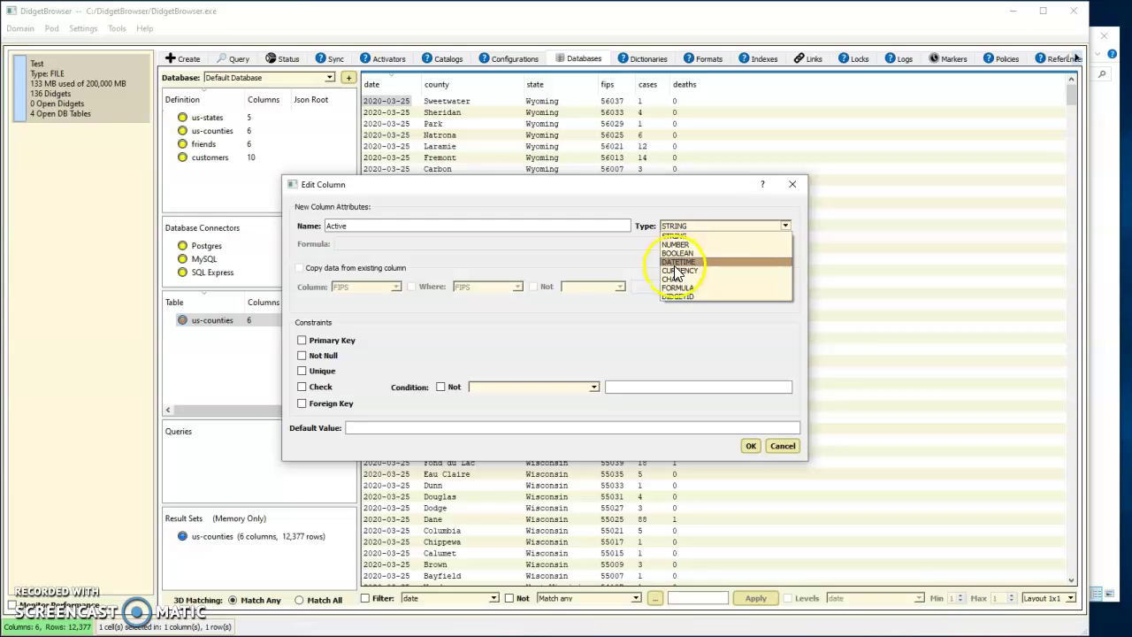
pyautogui.click(674, 245)
pyautogui.click(750, 446)
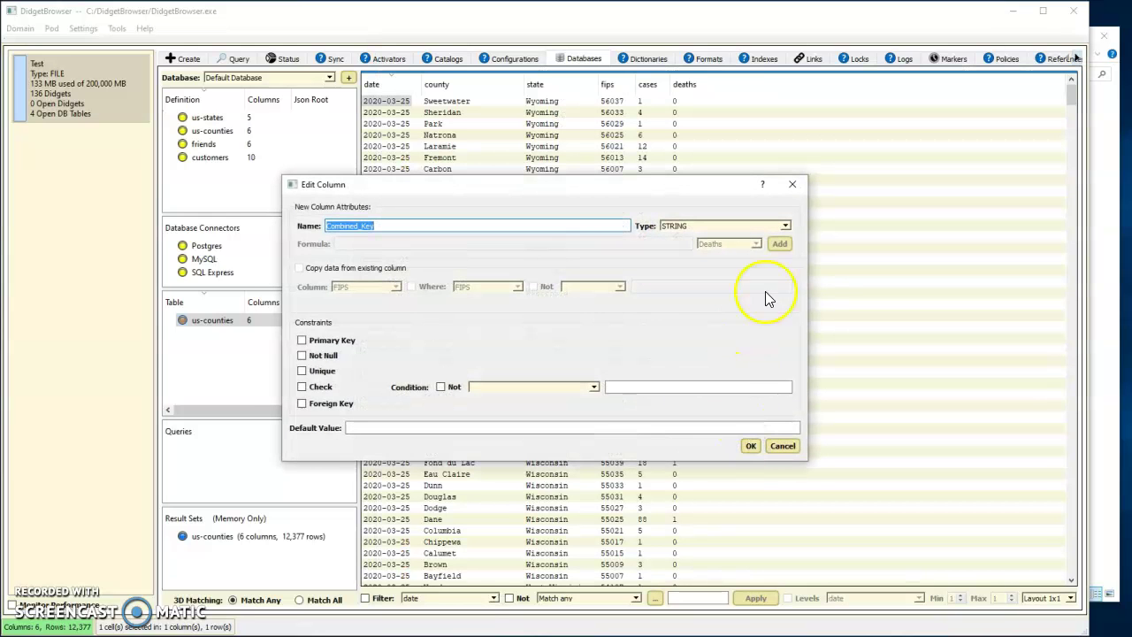
pyautogui.click(750, 446)
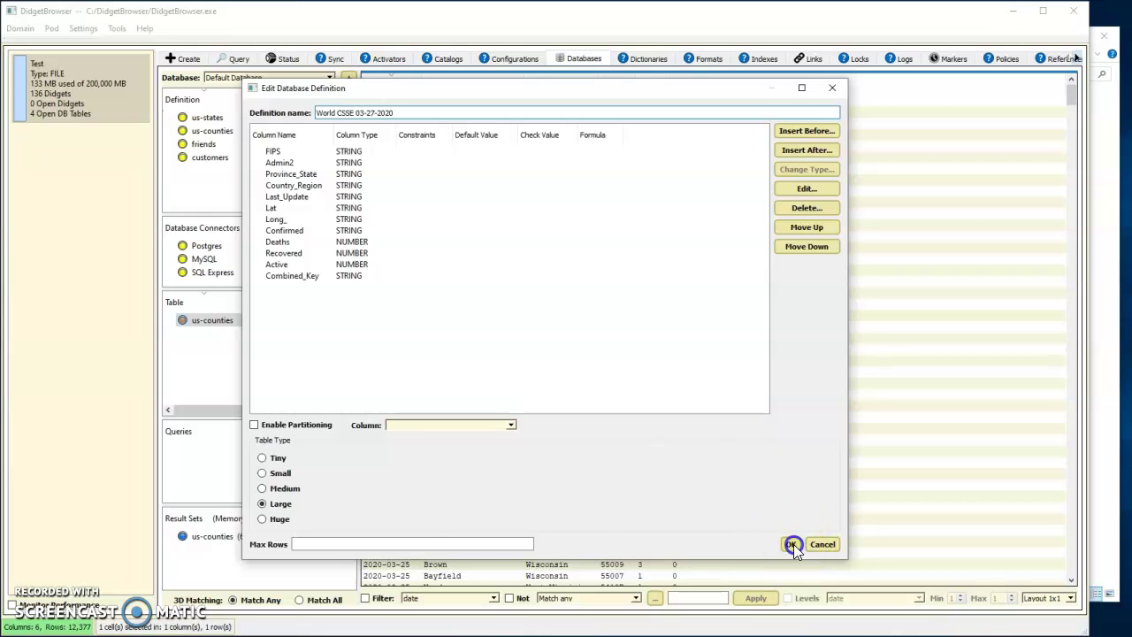
# Step: Save the World CSSE 03-27-2020 definition, and create and open the table with the file's data
pyautogui.click(792, 544)
pyautogui.click(709, 442)
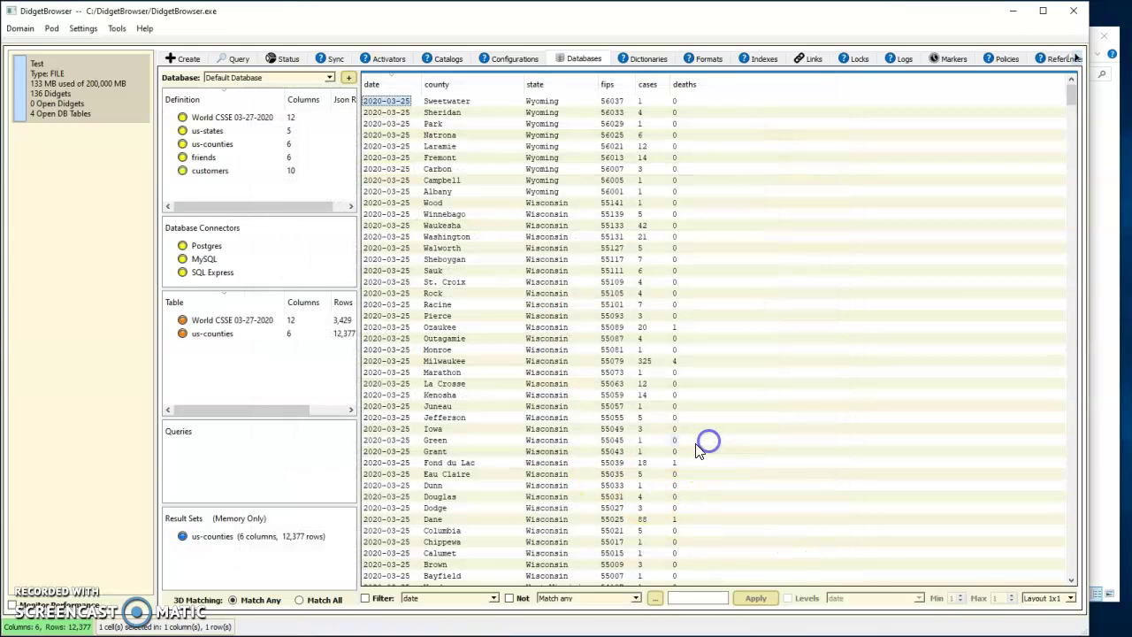
pyautogui.doubleClick(262, 327)
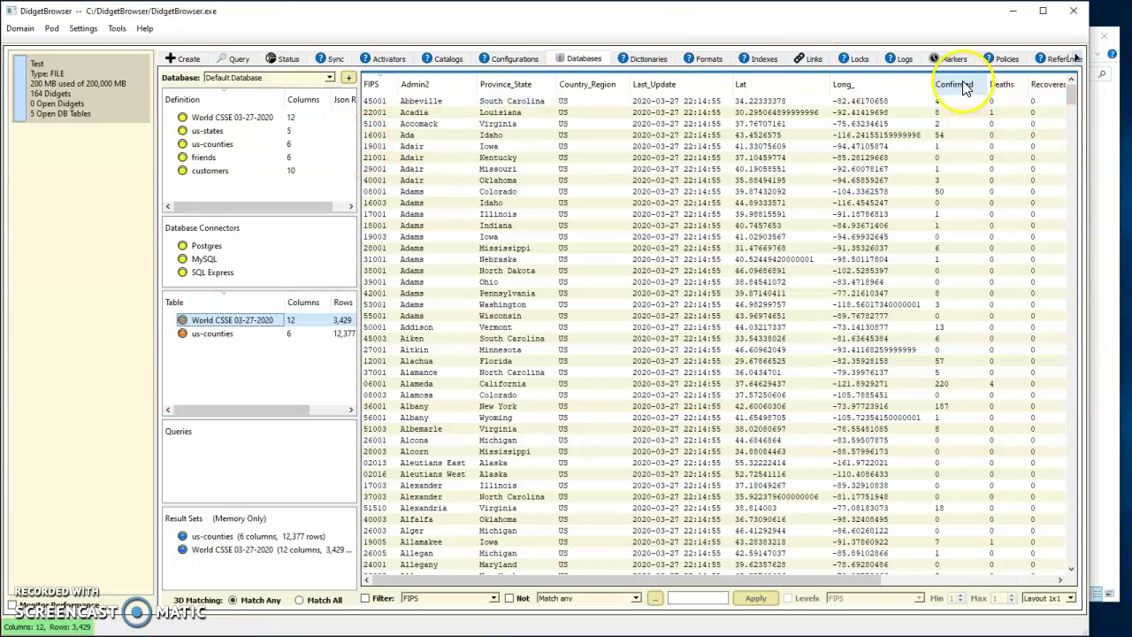
# Step: Sort the World CSSE table by Recovered in descending order and select the Country_Region cells from China through Germany
pyautogui.click(1057, 89)
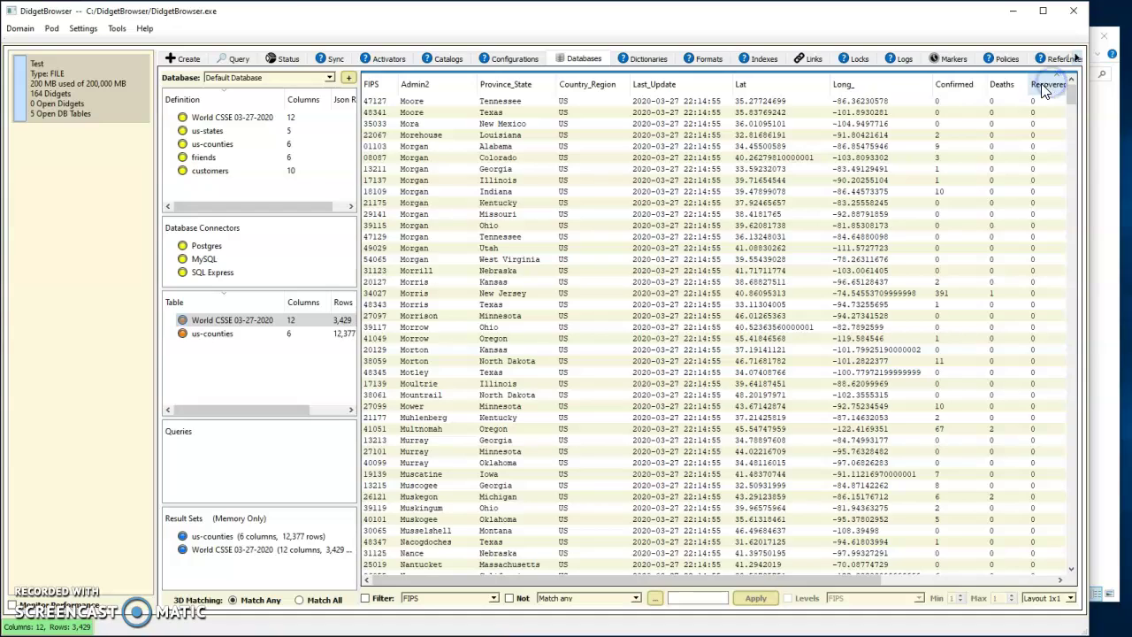
pyautogui.click(1049, 88)
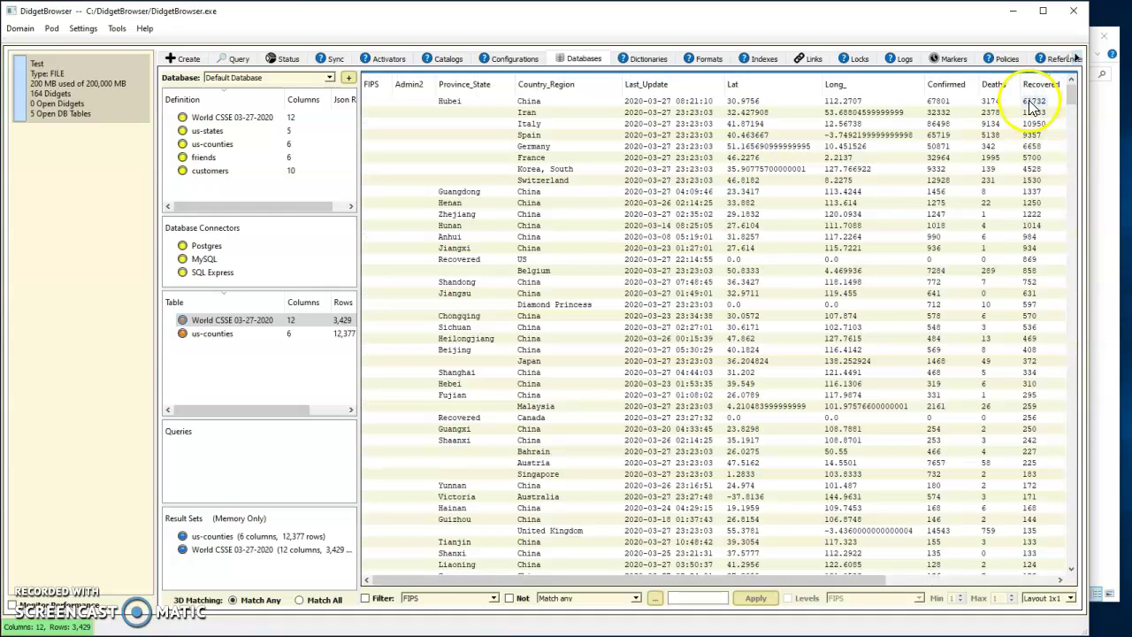
pyautogui.click(529, 101)
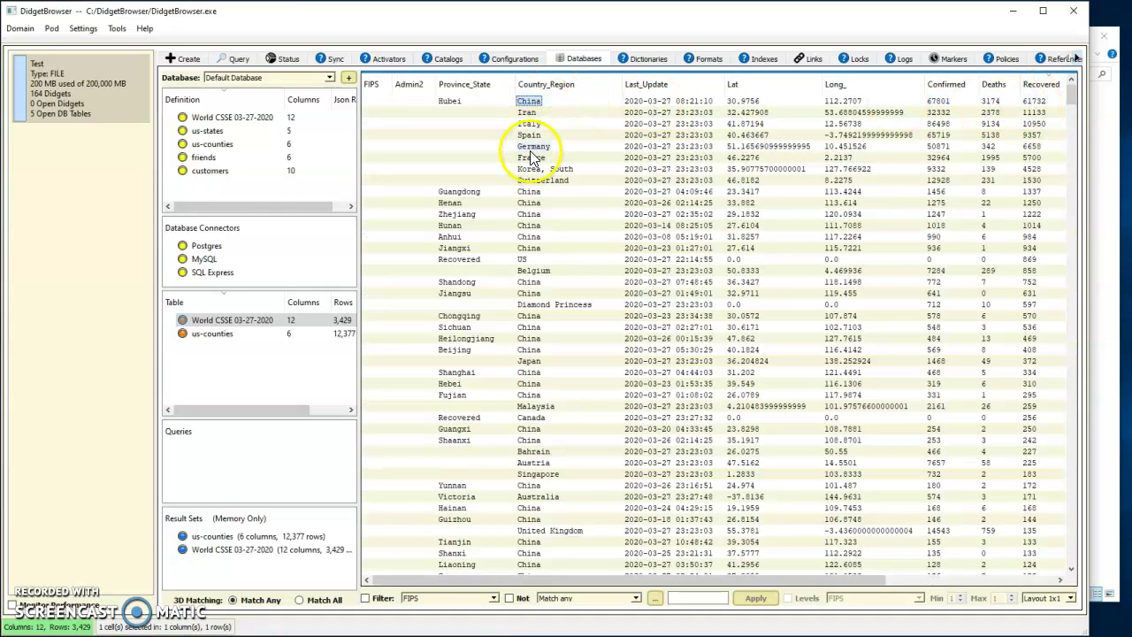
pyautogui.keyDown('shift'); pyautogui.click(532, 148); pyautogui.keyUp('shift')
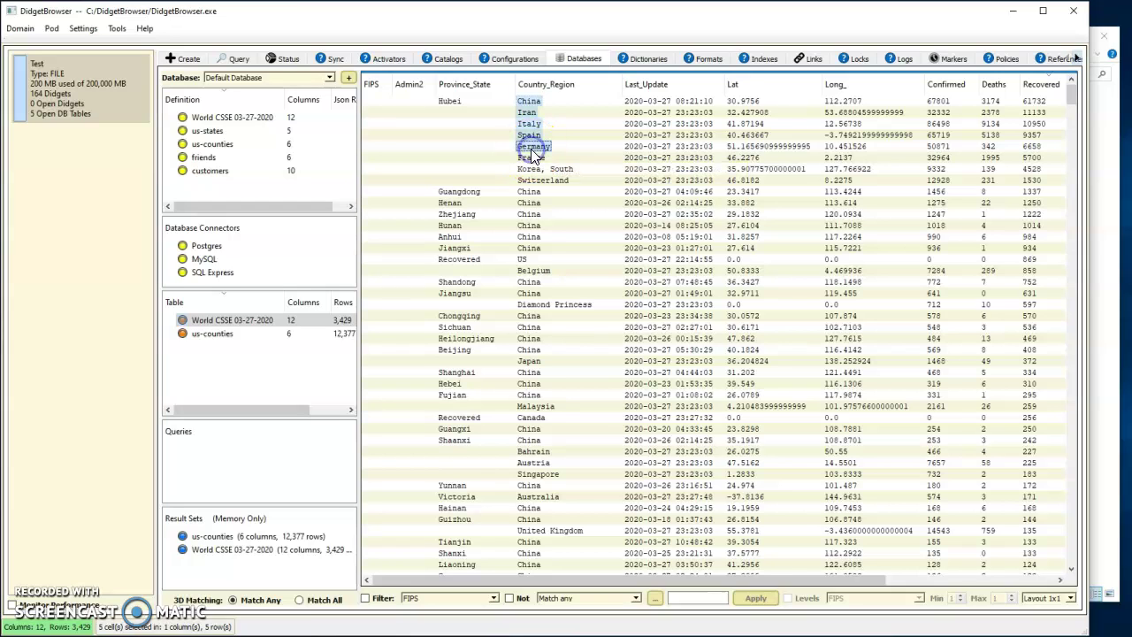
# Step: Chart the five highest Recovered values, from the Hubei, China row through the Germany row
pyautogui.click(1037, 101)
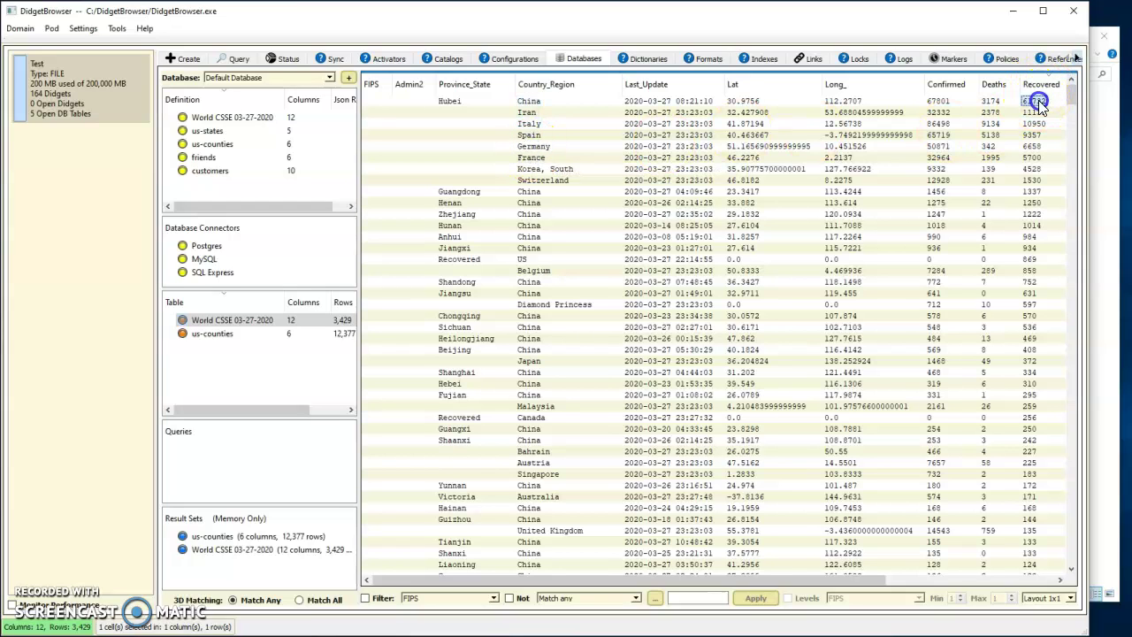
pyautogui.keyDown('ctrl'); pyautogui.click(1021, 149); pyautogui.keyUp('ctrl')
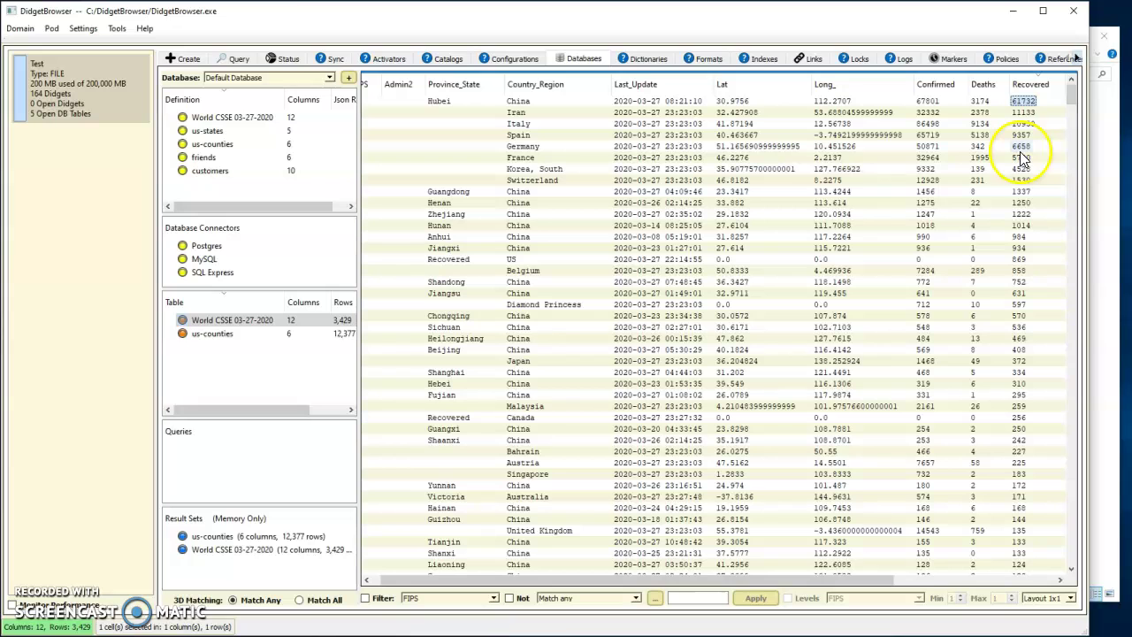
pyautogui.keyDown('shift'); pyautogui.click(1022, 149); pyautogui.keyUp('shift')
pyautogui.rightClick(1022, 150)
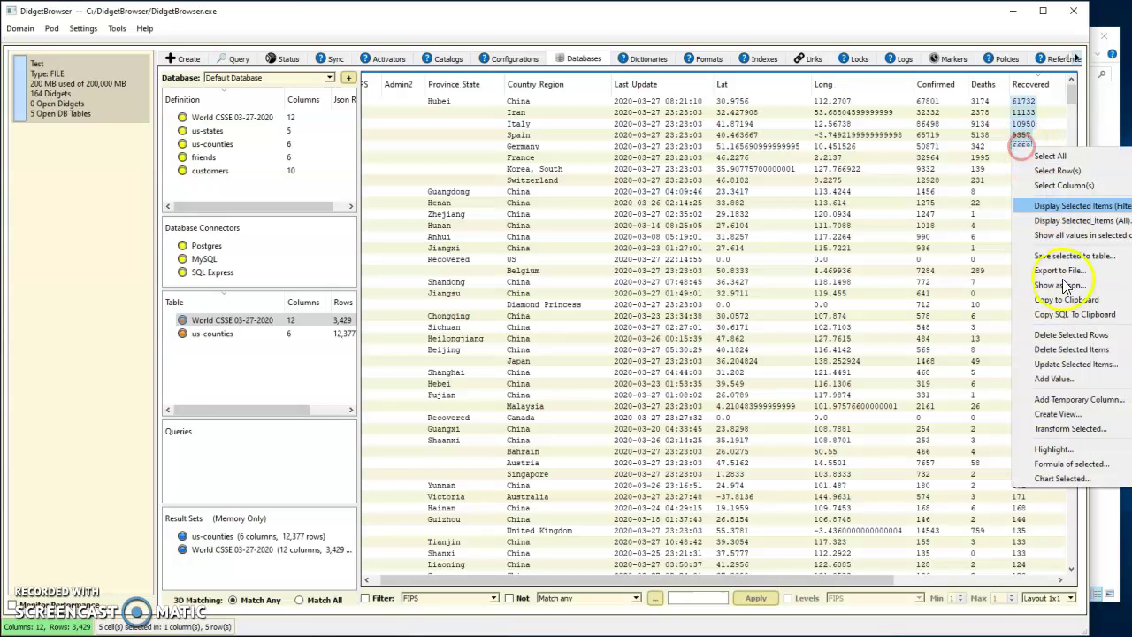
pyautogui.click(1060, 476)
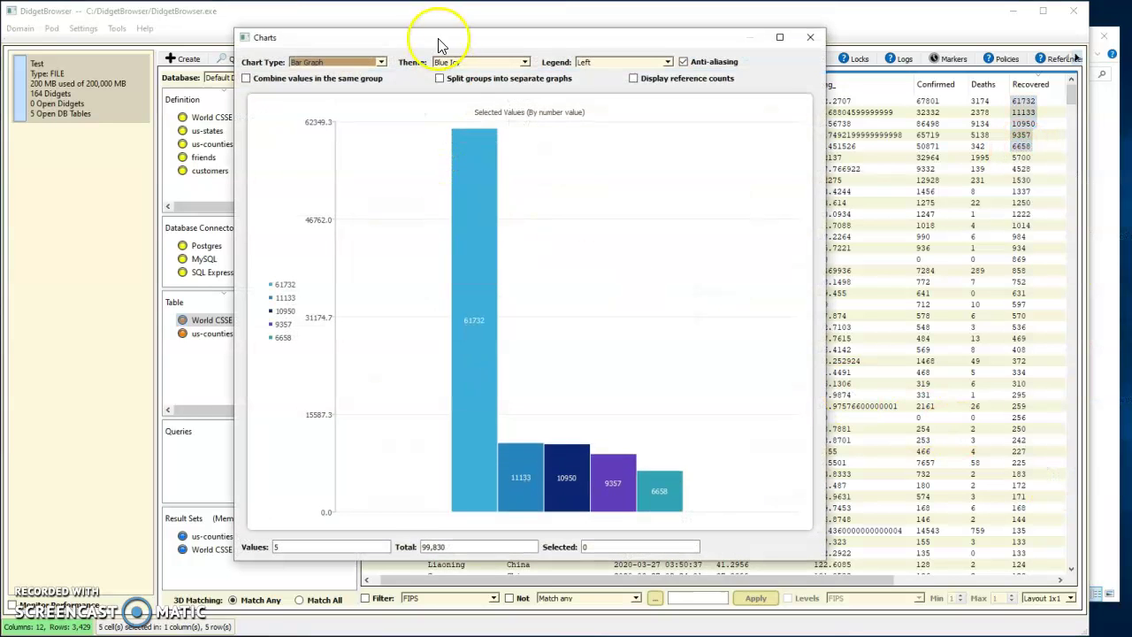
# Step: Change the chart of Recovered values to a Pie Chart with the Dark theme, then close the chart window
pyautogui.click(381, 62)
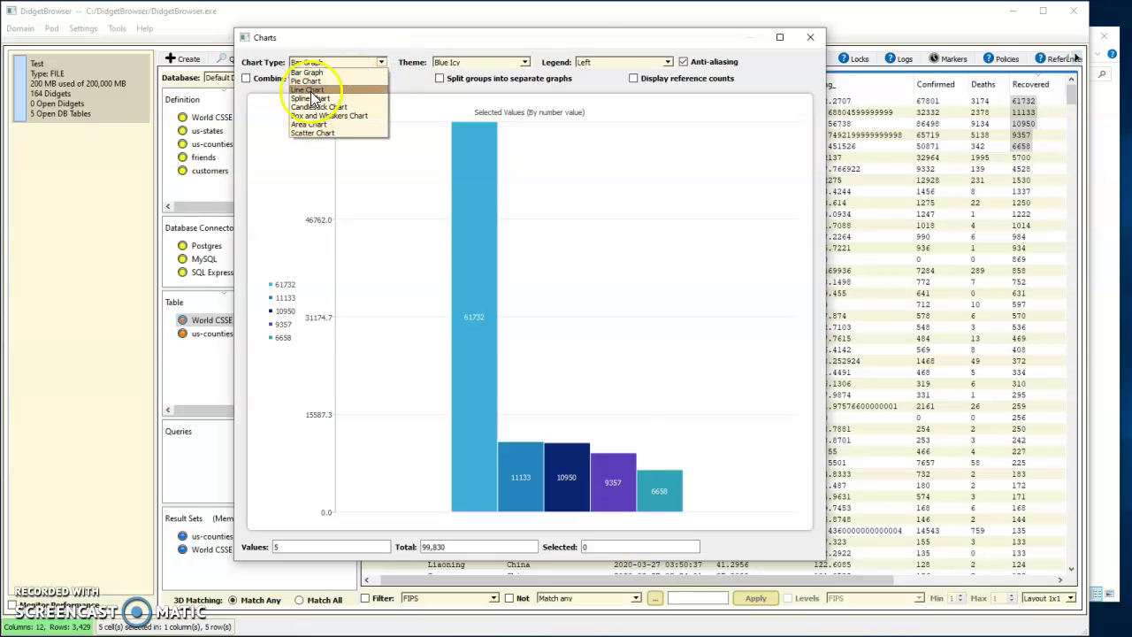
pyautogui.click(308, 81)
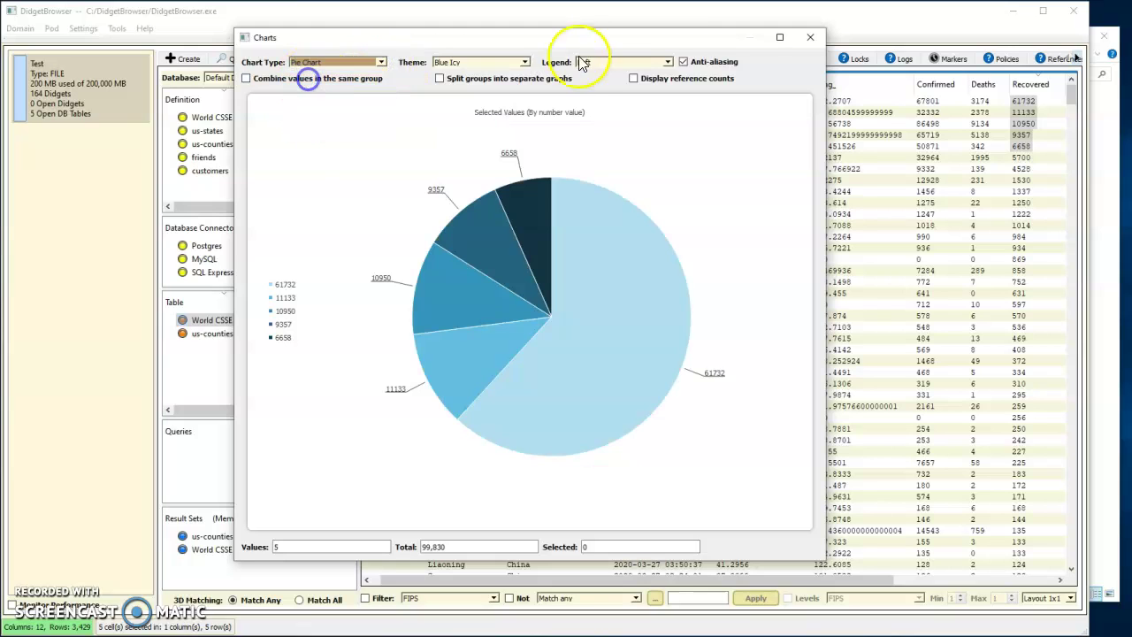
pyautogui.click(525, 63)
pyautogui.click(451, 115)
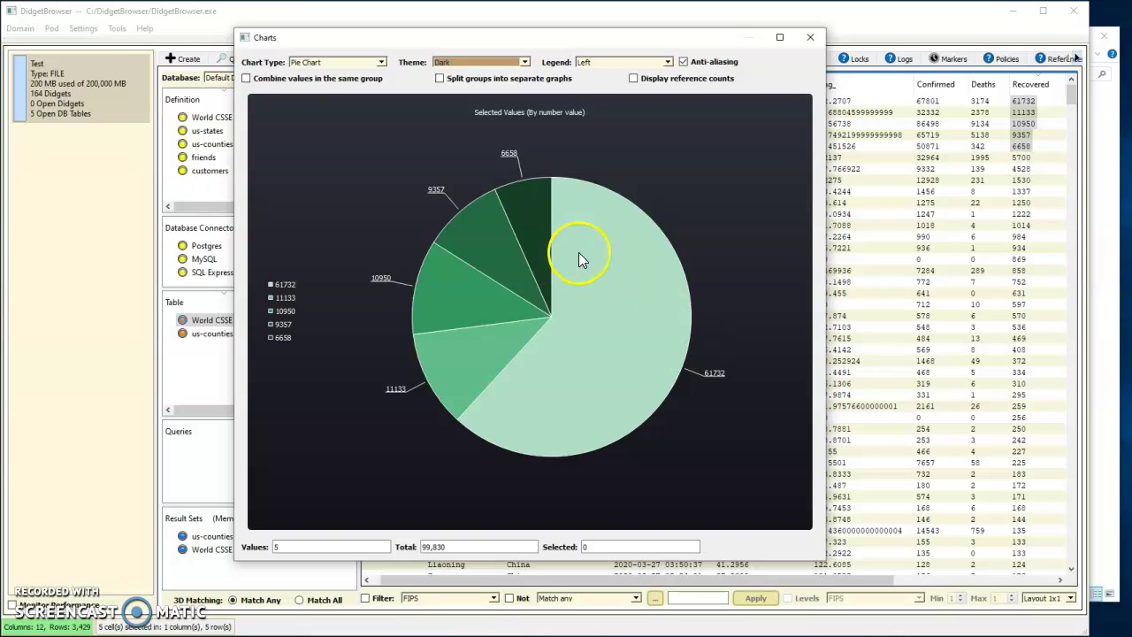
pyautogui.click(812, 40)
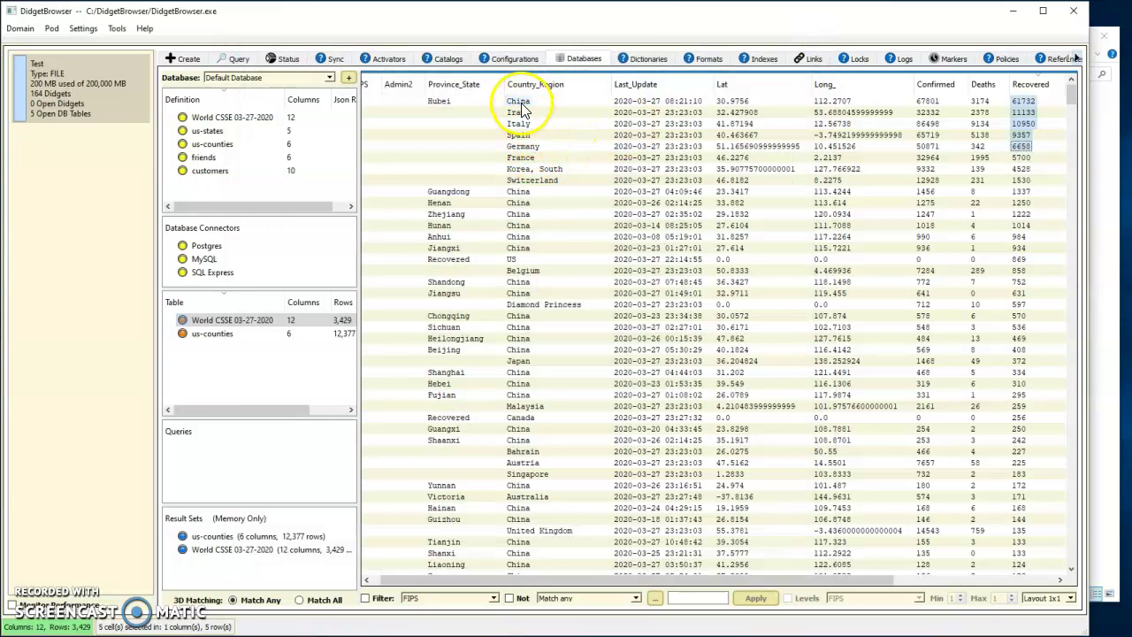